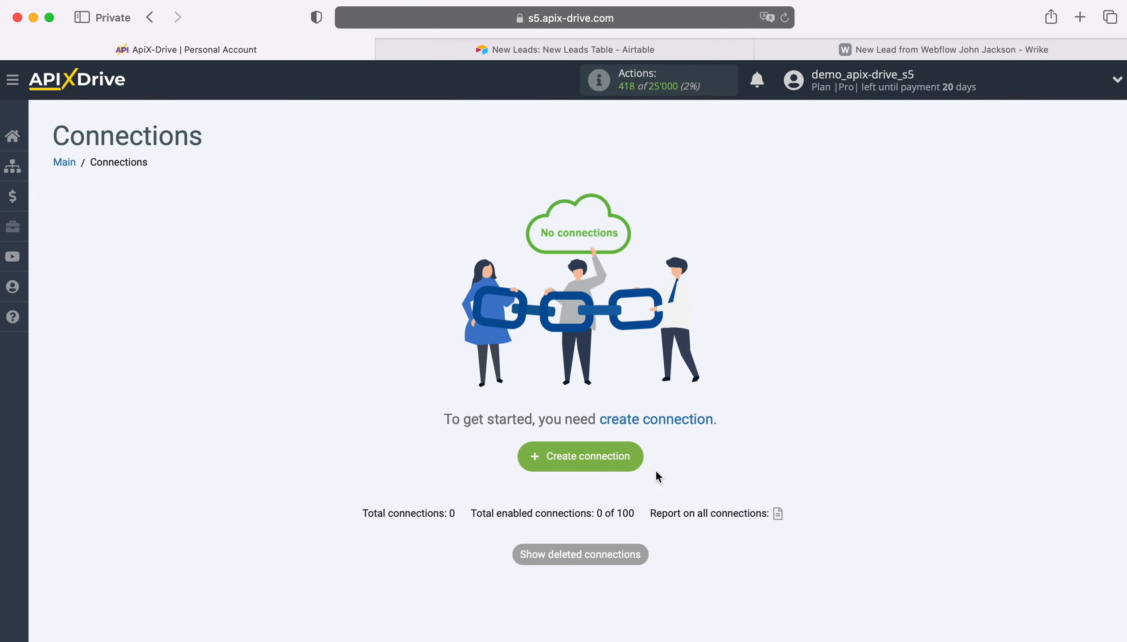
Create a new connection and choose Airtable as the data source system.
click(635, 460)
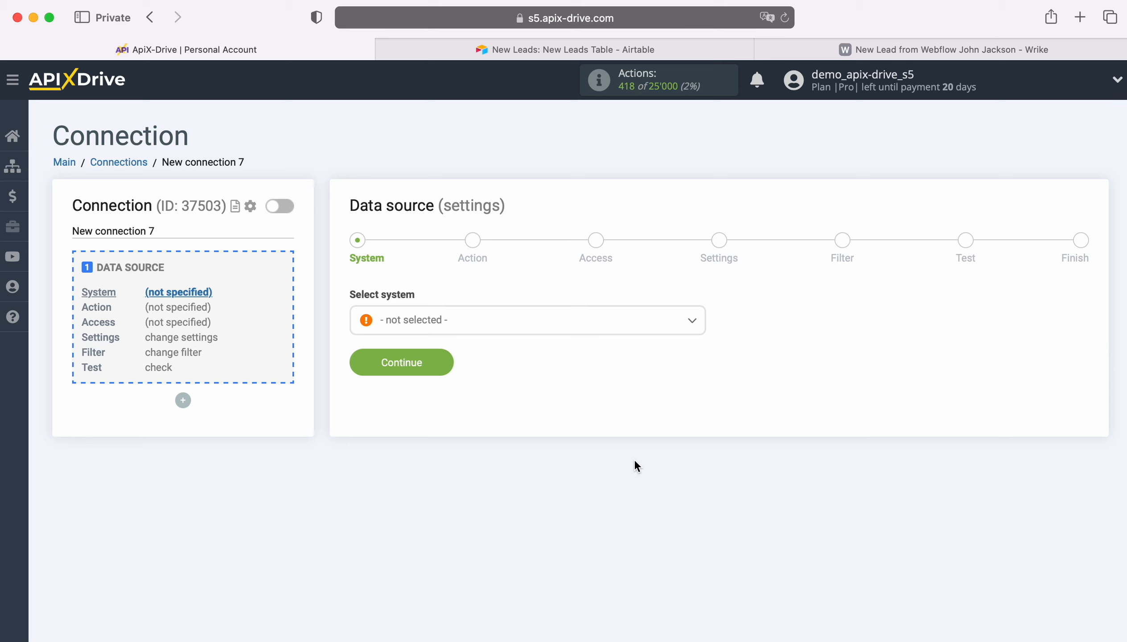
click(505, 321)
scroll(532, 444, down, 5)
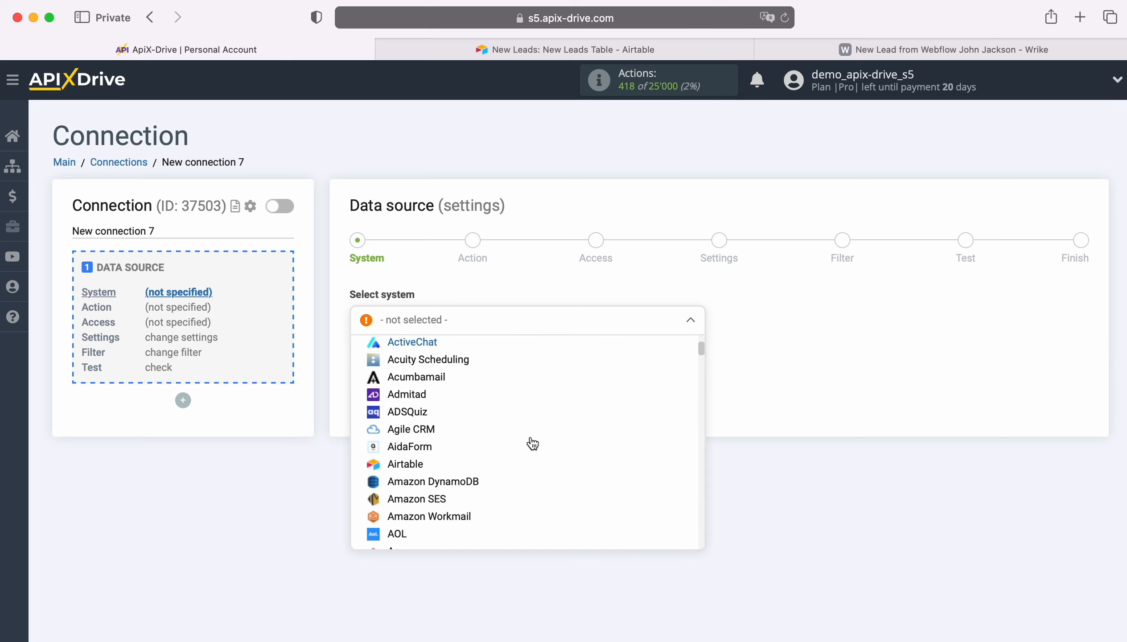
click(528, 439)
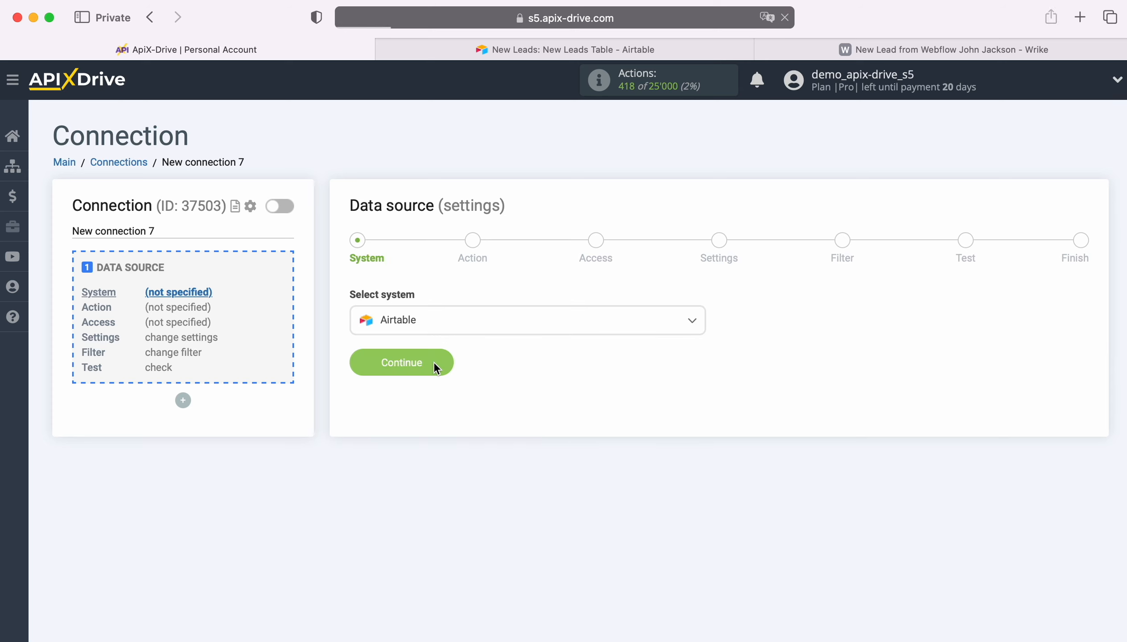
click(434, 362)
Set the data source action to Get ROWS (new) and continue.
click(488, 320)
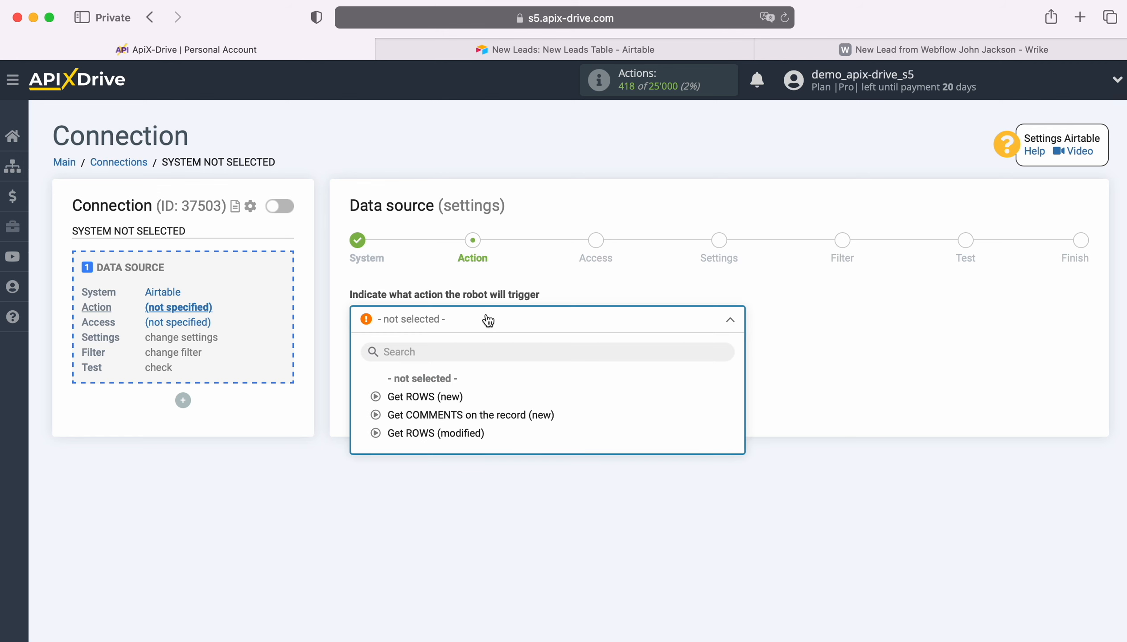
click(449, 393)
click(445, 387)
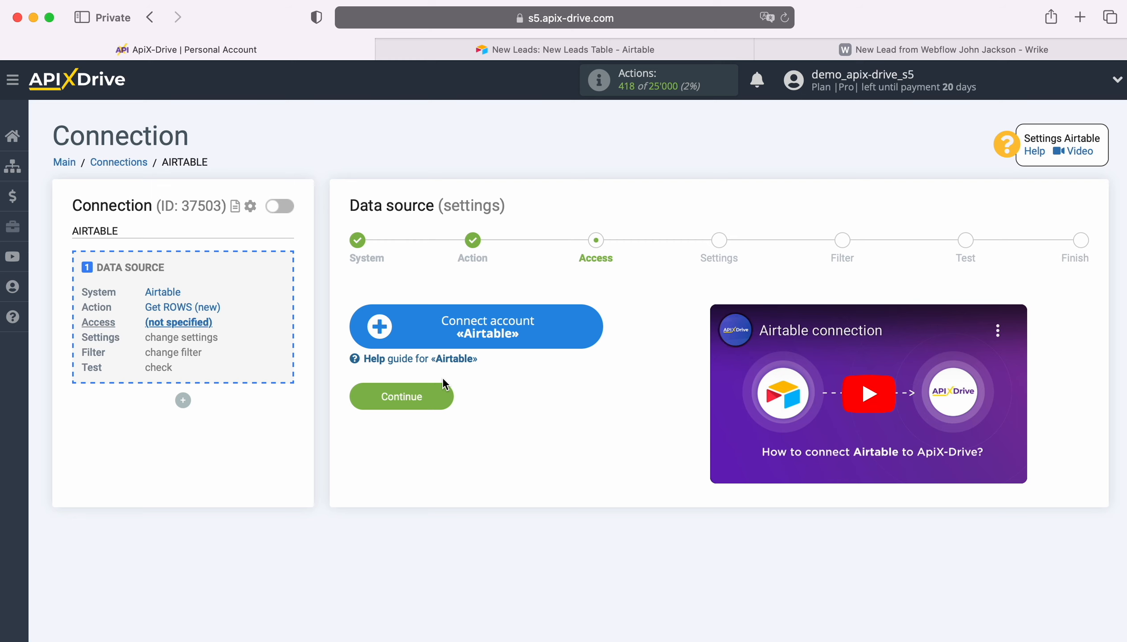
Connect an Airtable account by signing in with the saved email and account password.
click(591, 318)
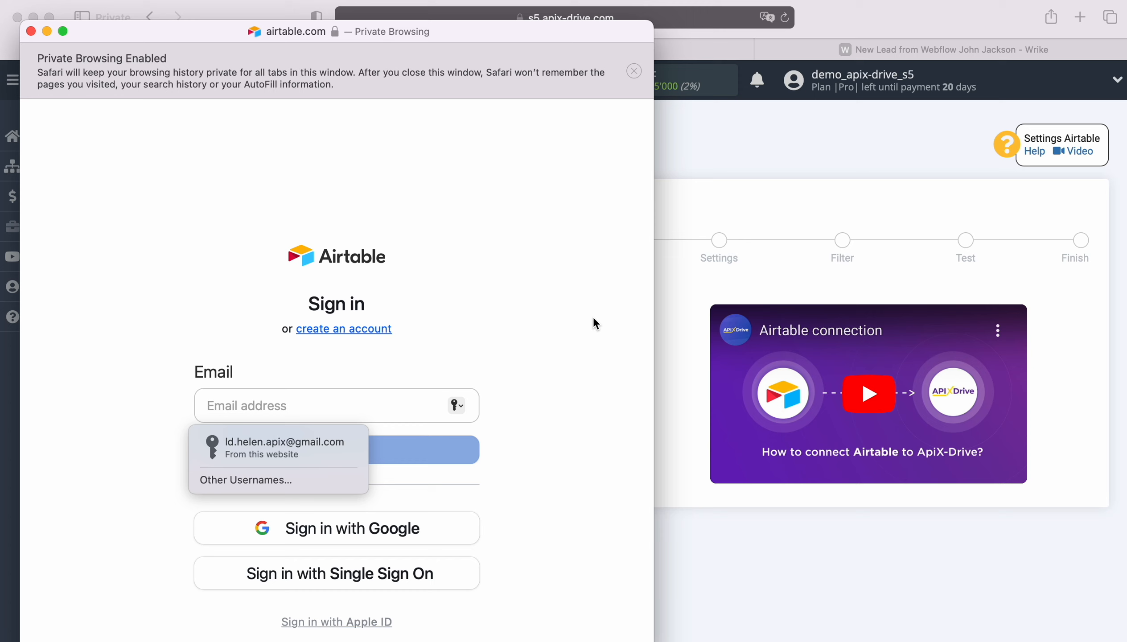
click(324, 443)
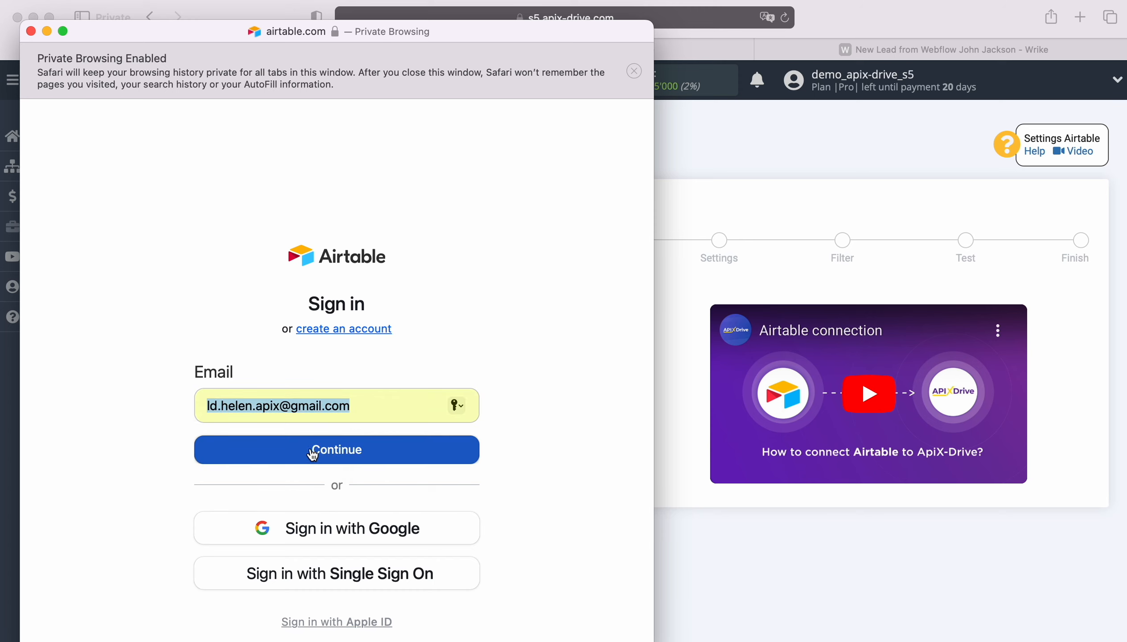
click(314, 448)
click(284, 479)
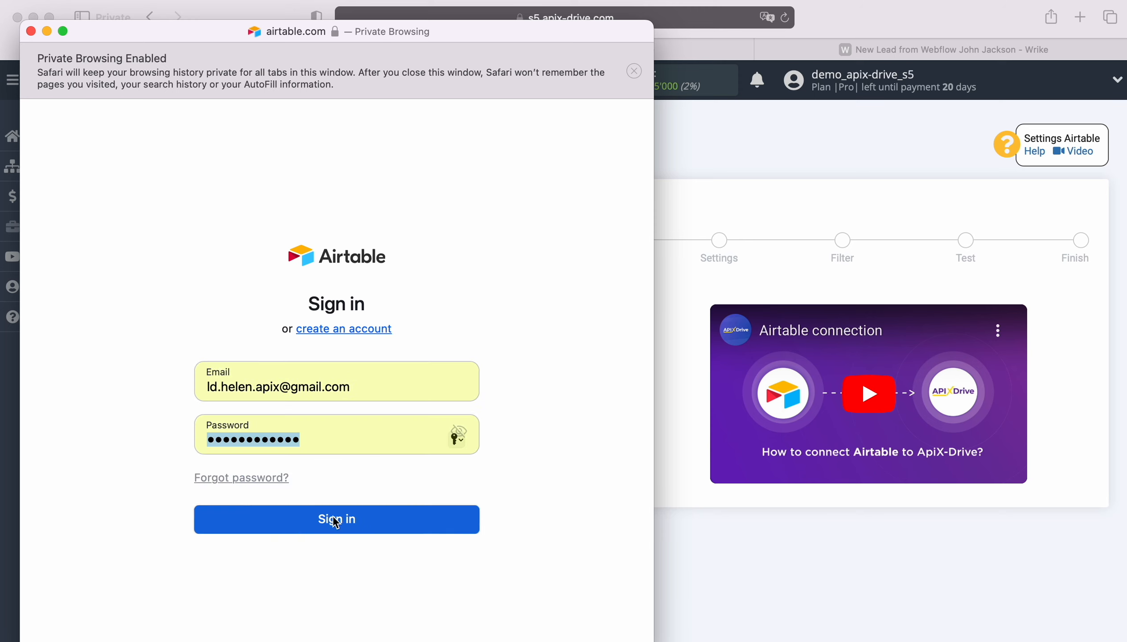
click(335, 519)
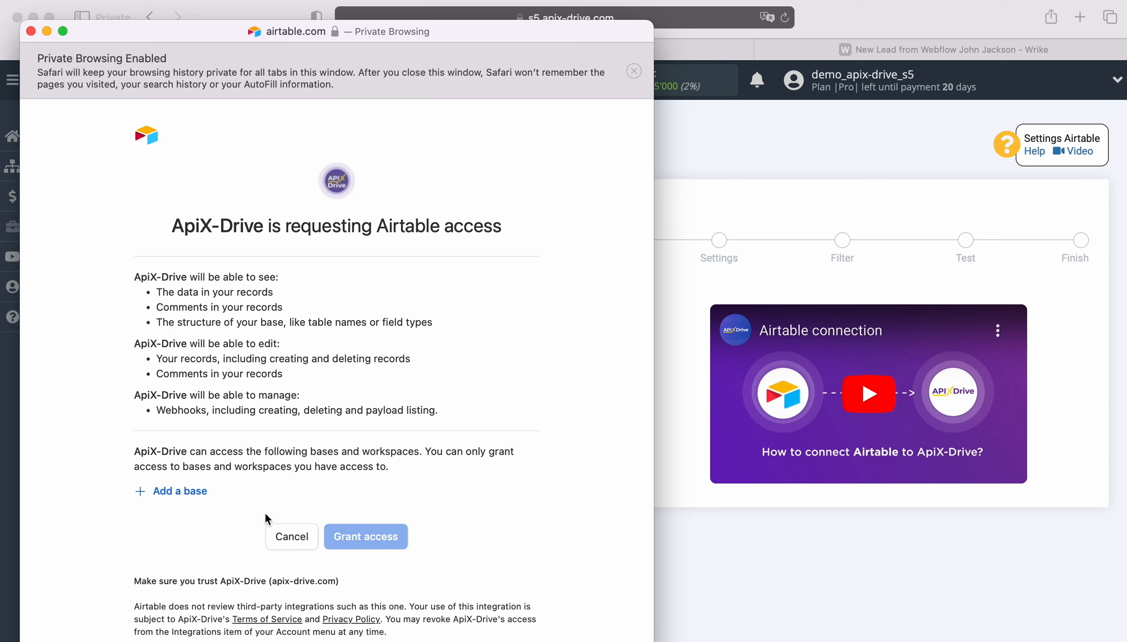
Add the New Leads and New Orders bases and grant ApiX-Drive access to them.
click(197, 491)
click(209, 463)
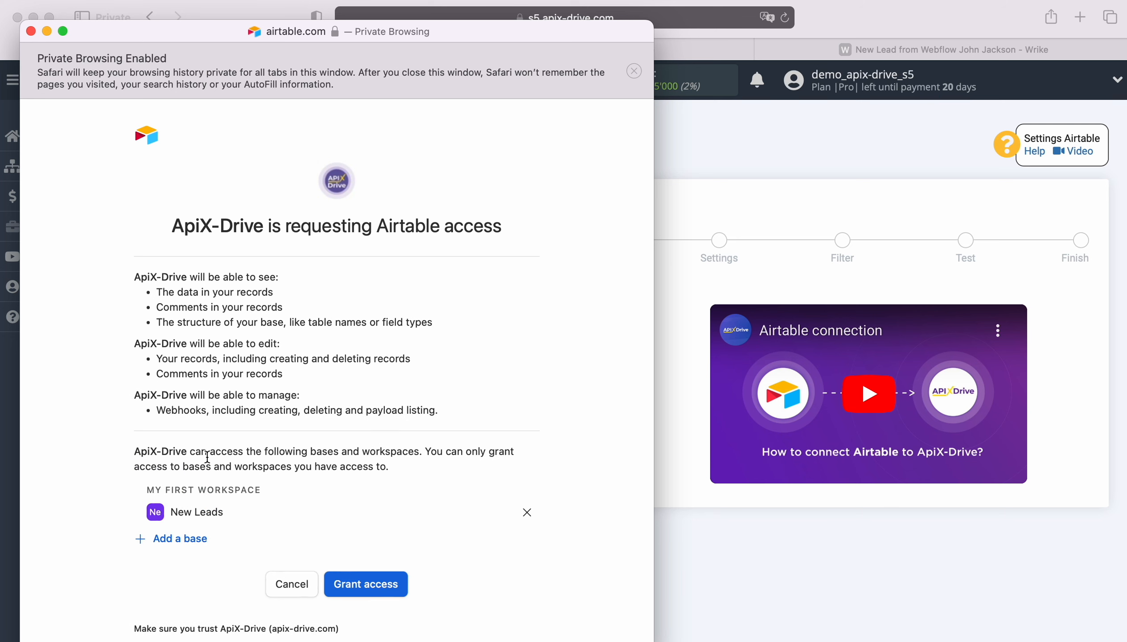
click(188, 539)
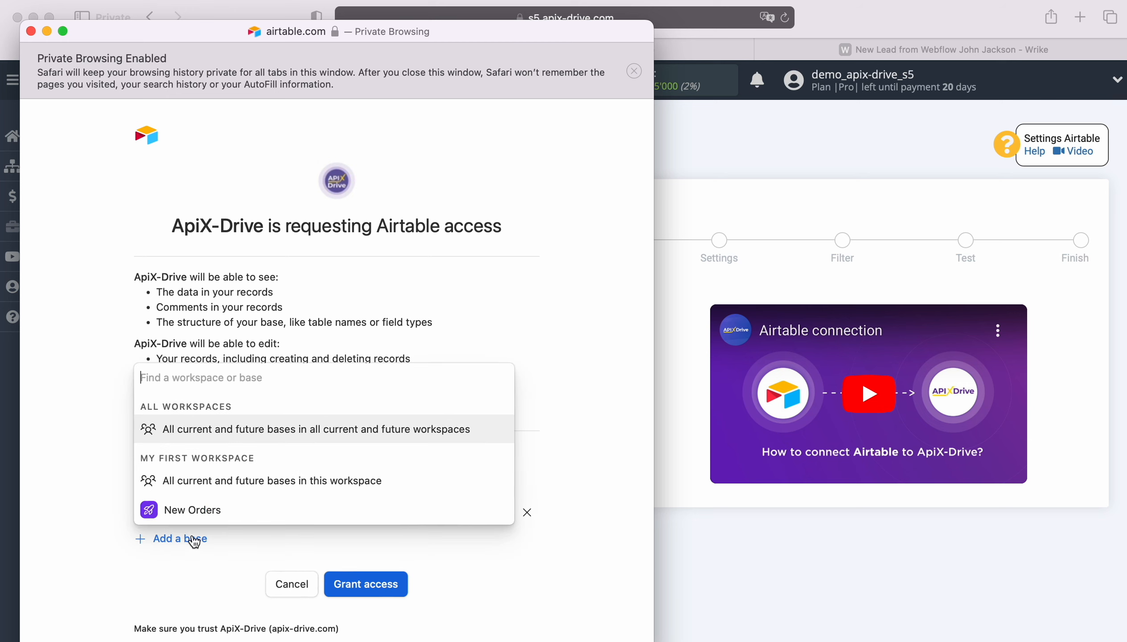
click(193, 510)
click(363, 608)
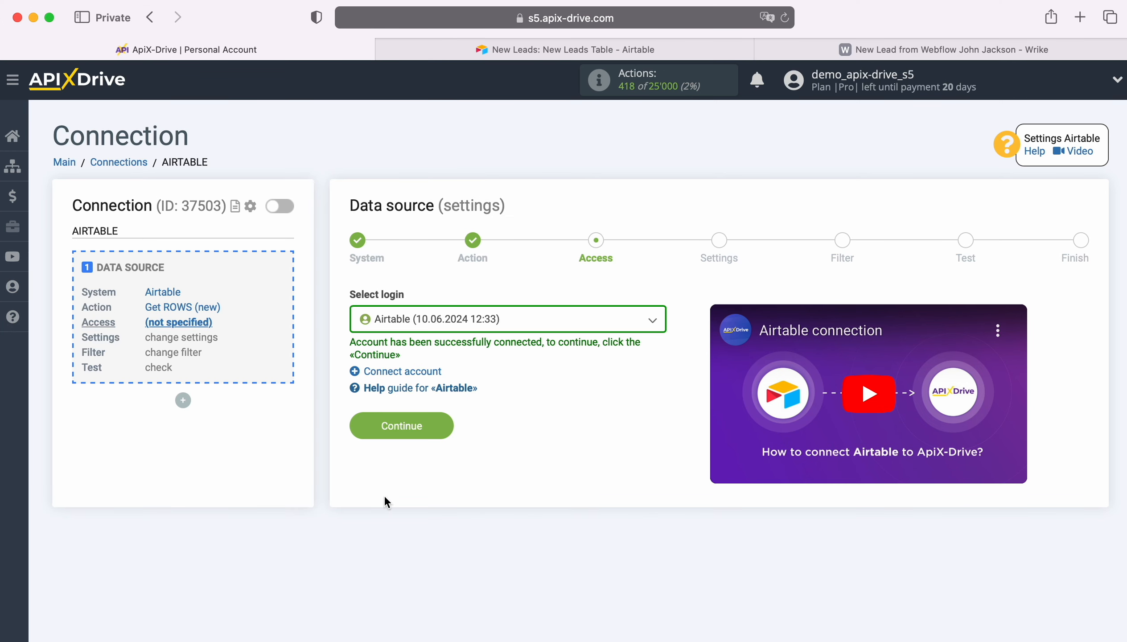
Select the connected Airtable (10.06.2024 12:33) login and continue.
click(553, 318)
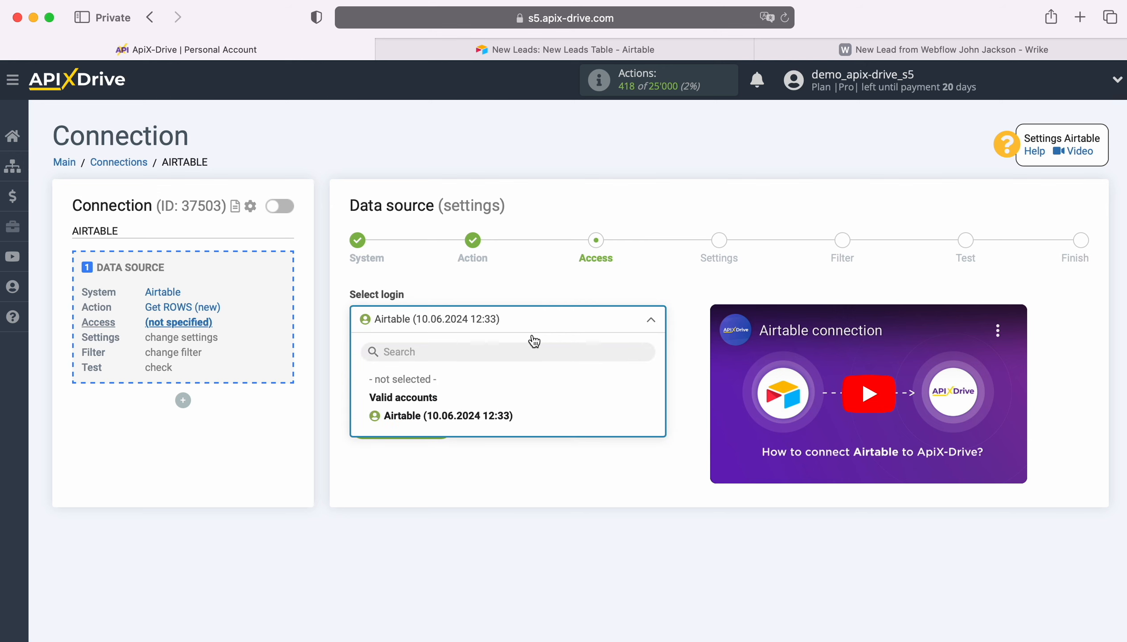
click(502, 415)
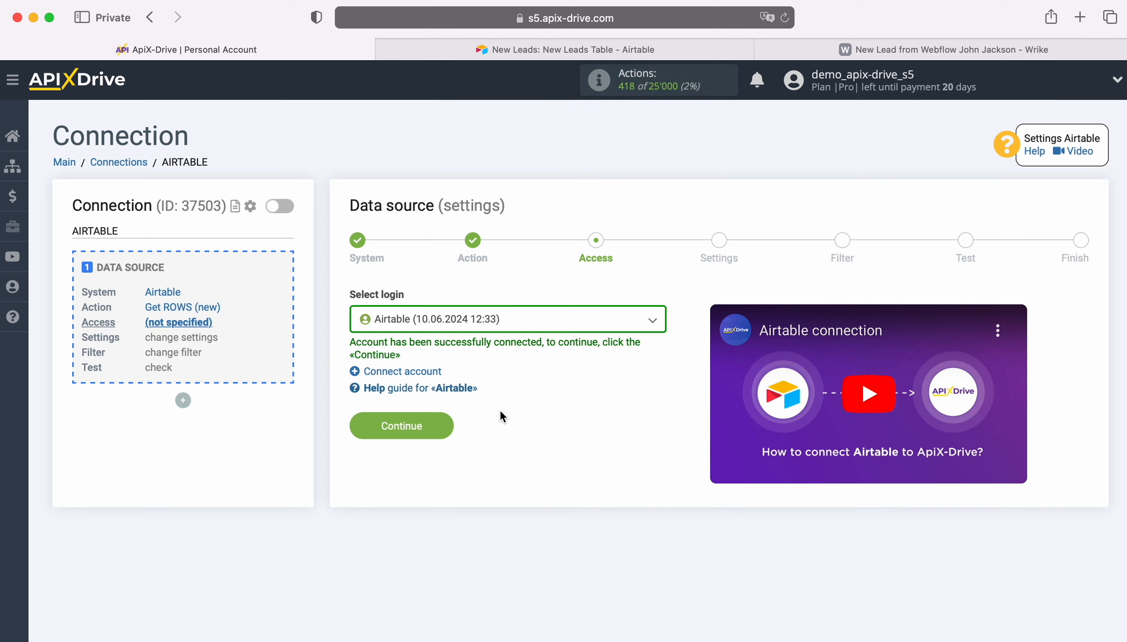
click(442, 421)
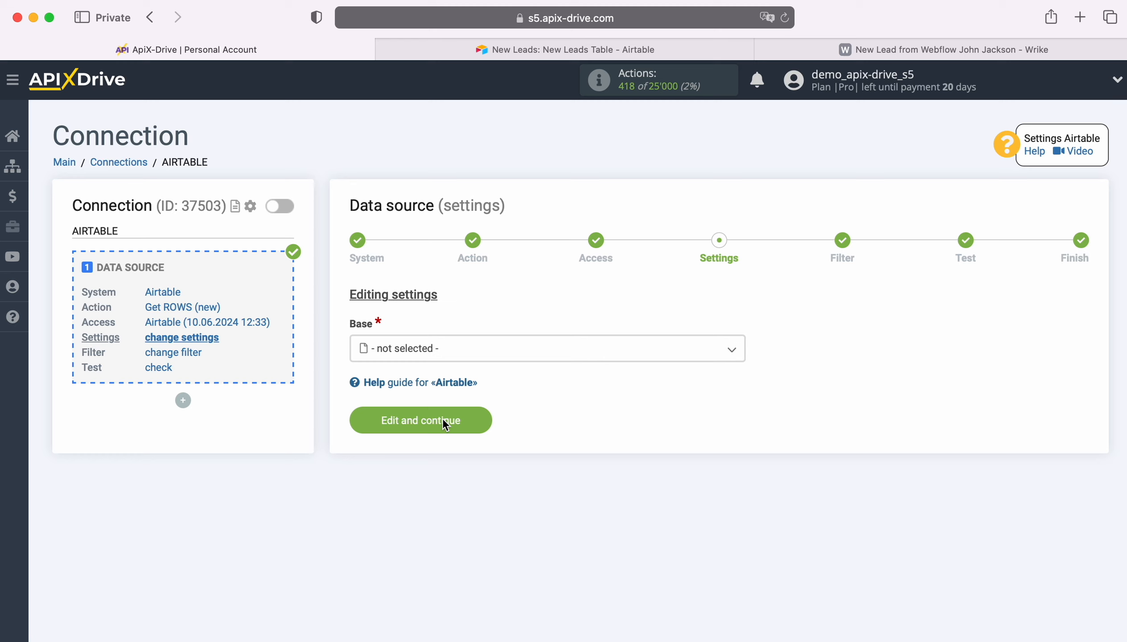
Set the base to New Leads and the table to New Leads Table.
click(465, 351)
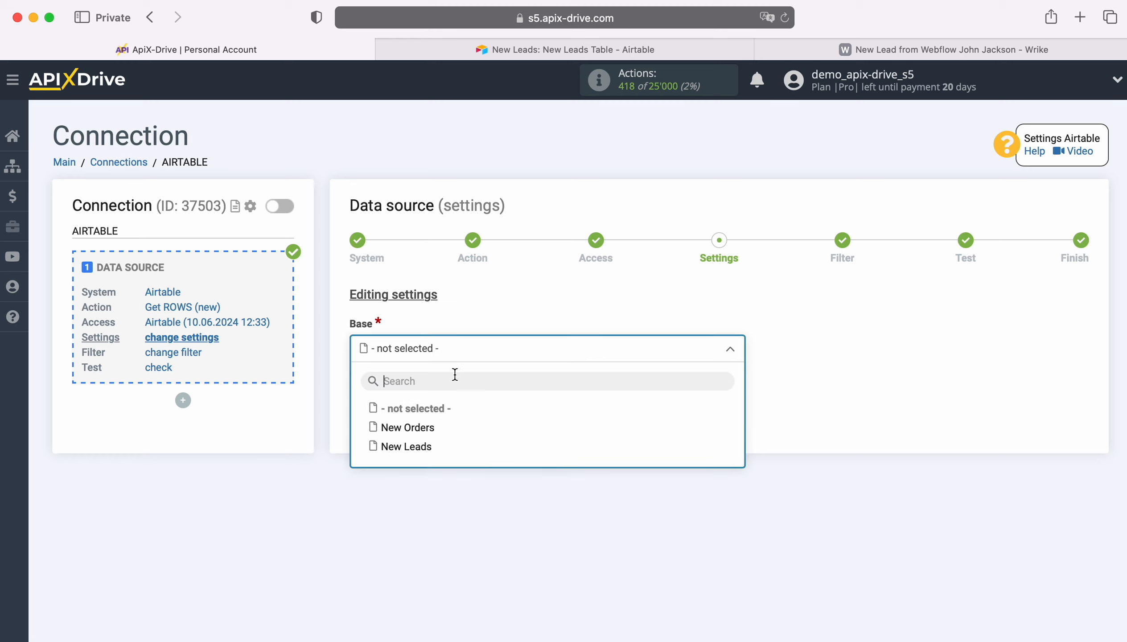
click(420, 447)
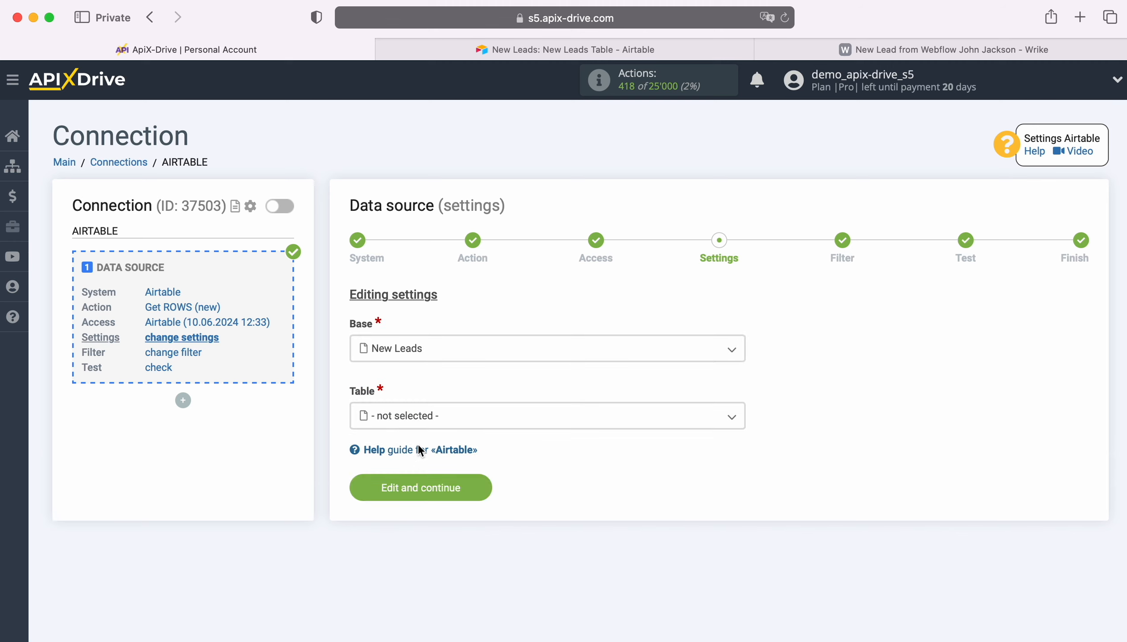
click(441, 420)
click(434, 494)
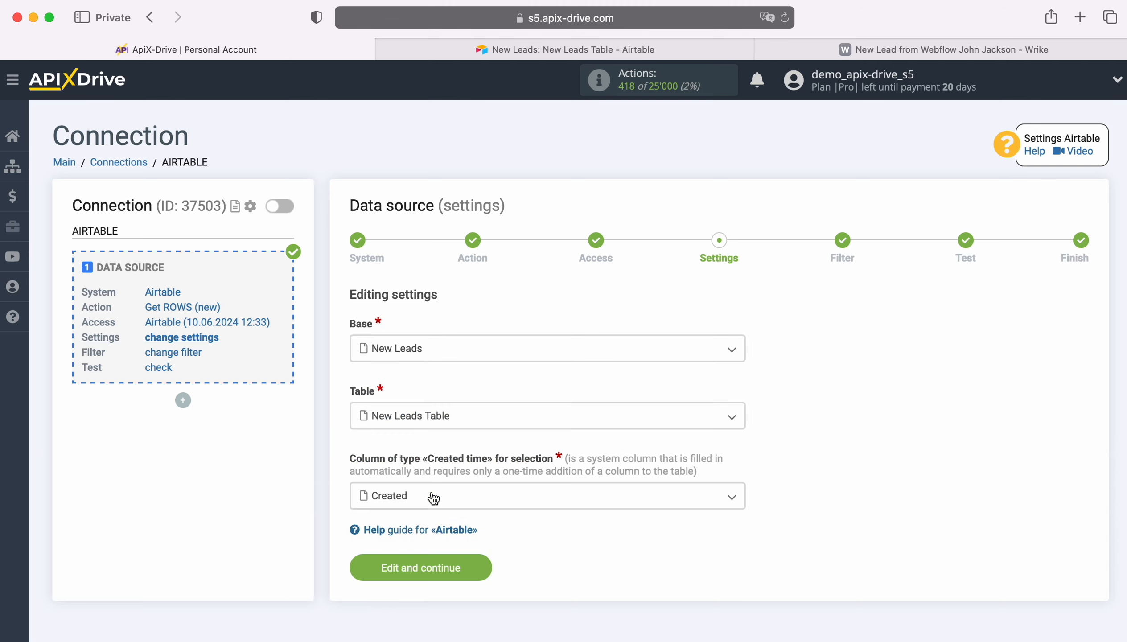
Check the Airtable table's add-field options for the Created time column type, then return to the connection settings.
click(433, 497)
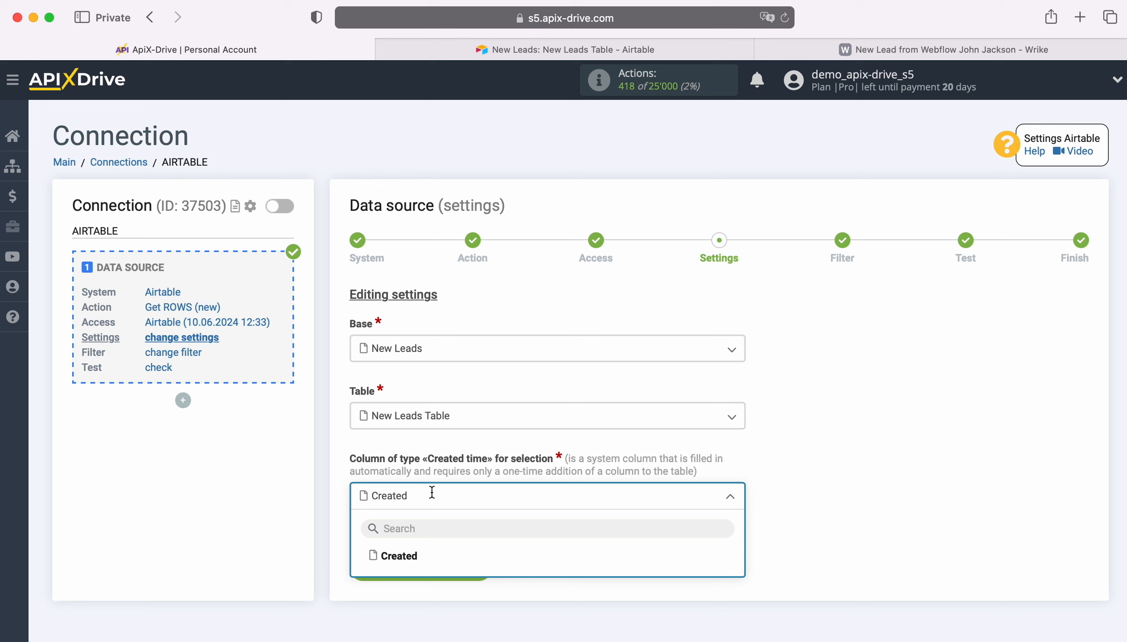
click(490, 47)
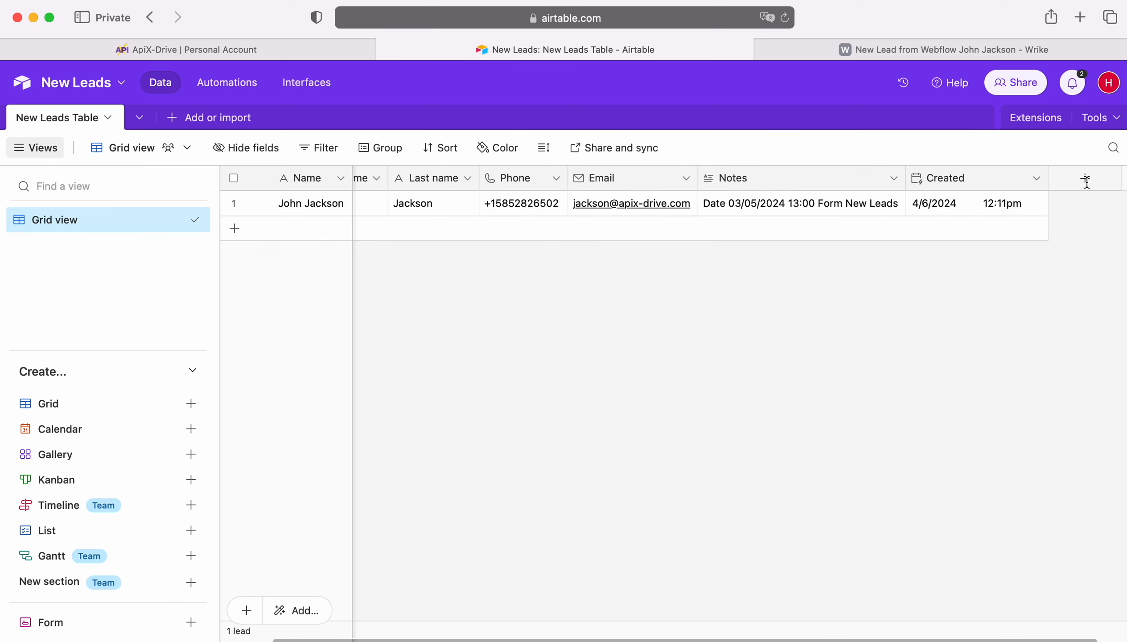
click(1087, 178)
scroll(938, 355, down, 3)
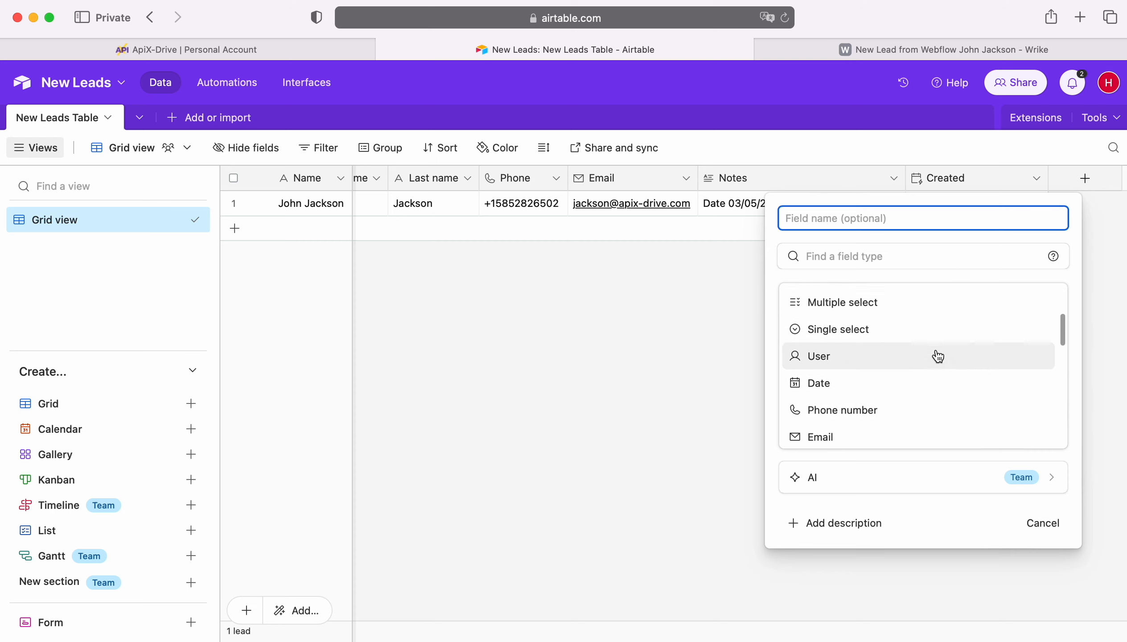
scroll(937, 355, down, 5)
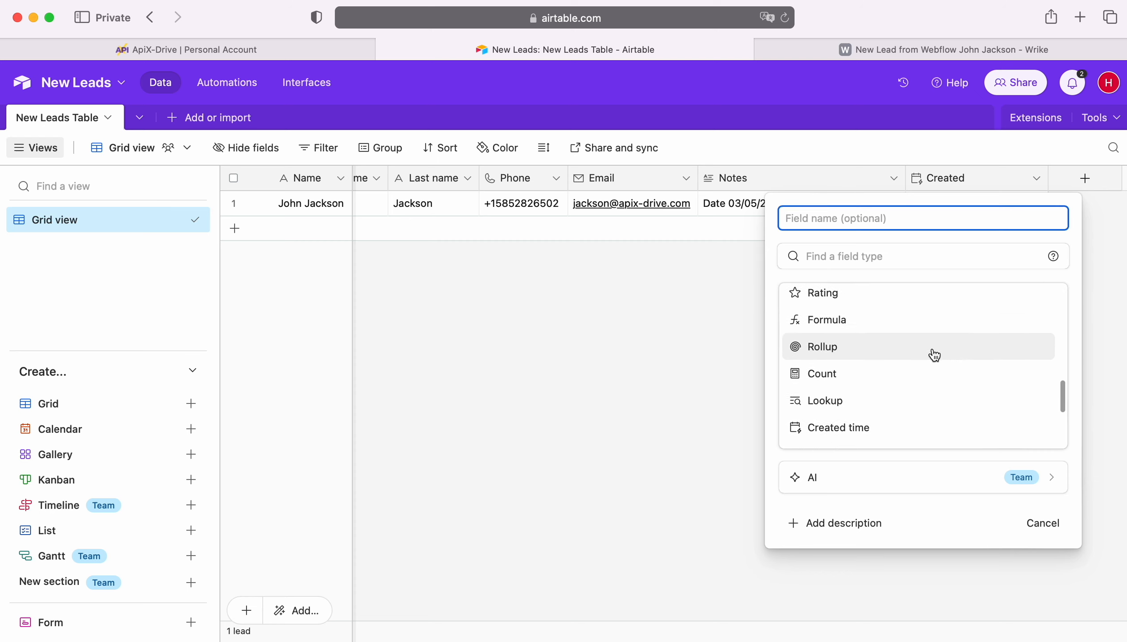
scroll(934, 355, down, 2)
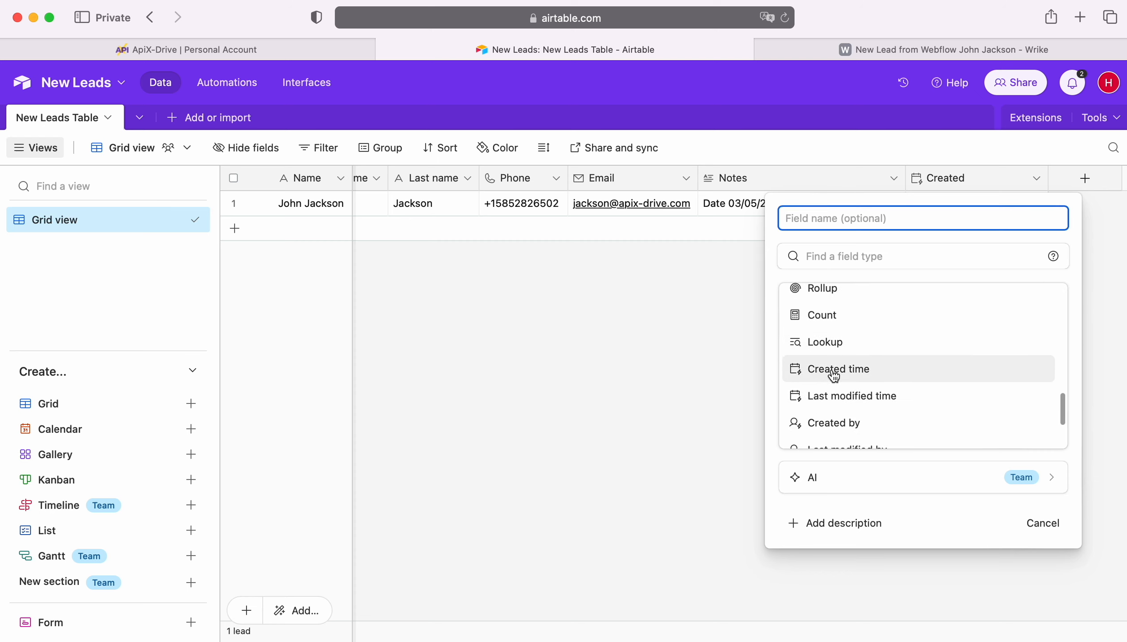
click(721, 371)
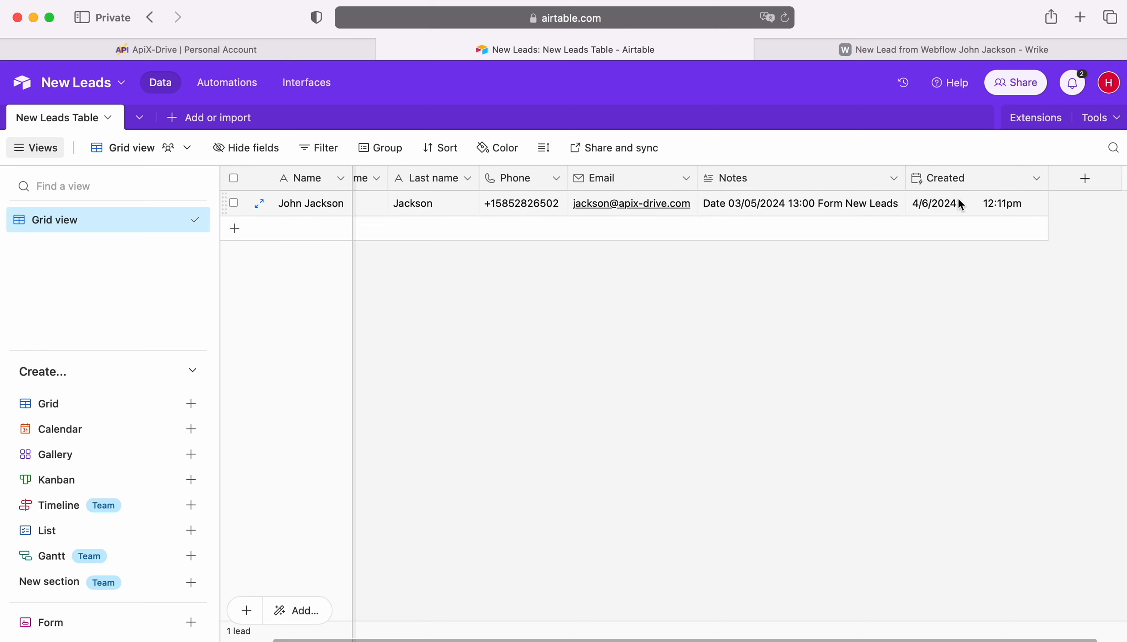
click(264, 50)
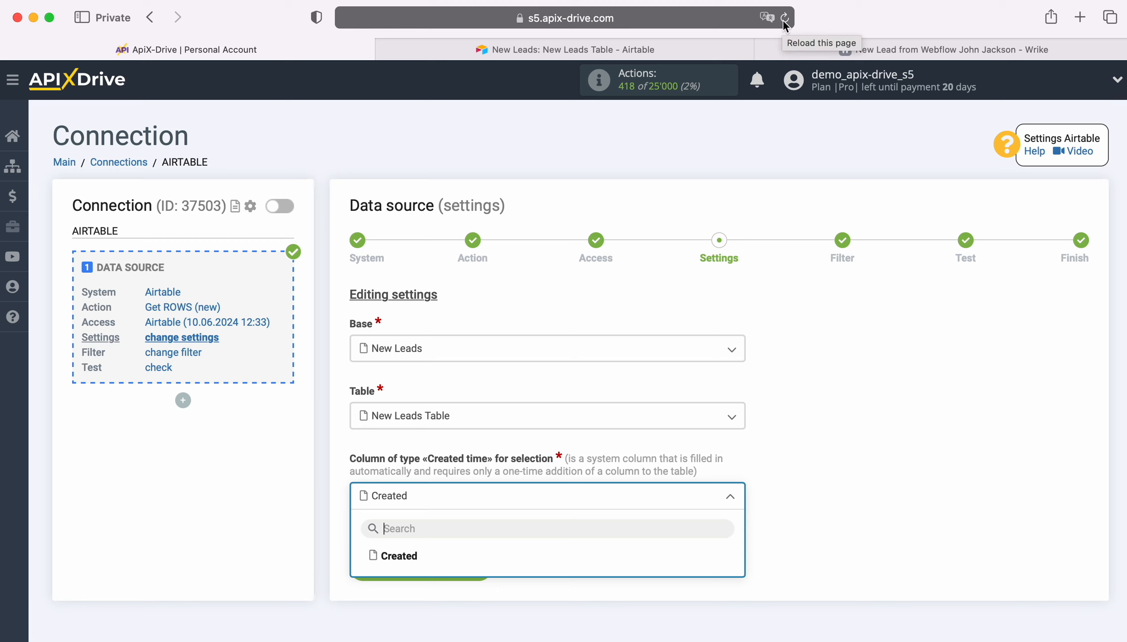
Choose Created as the created-time column, save the settings, and continue past the filter step.
click(399, 556)
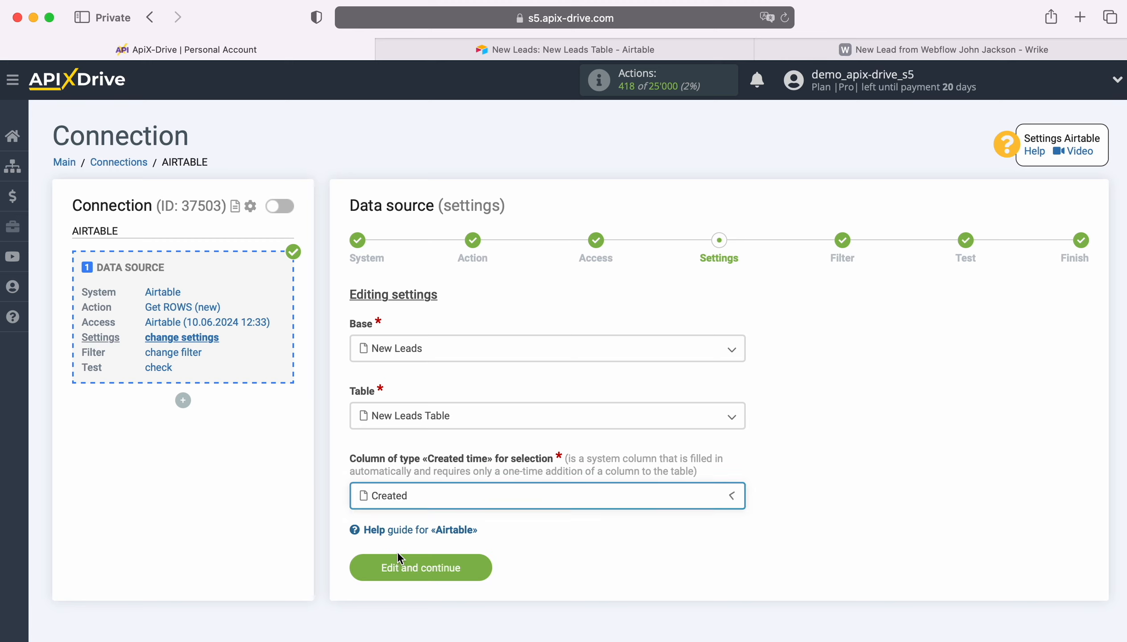
click(477, 566)
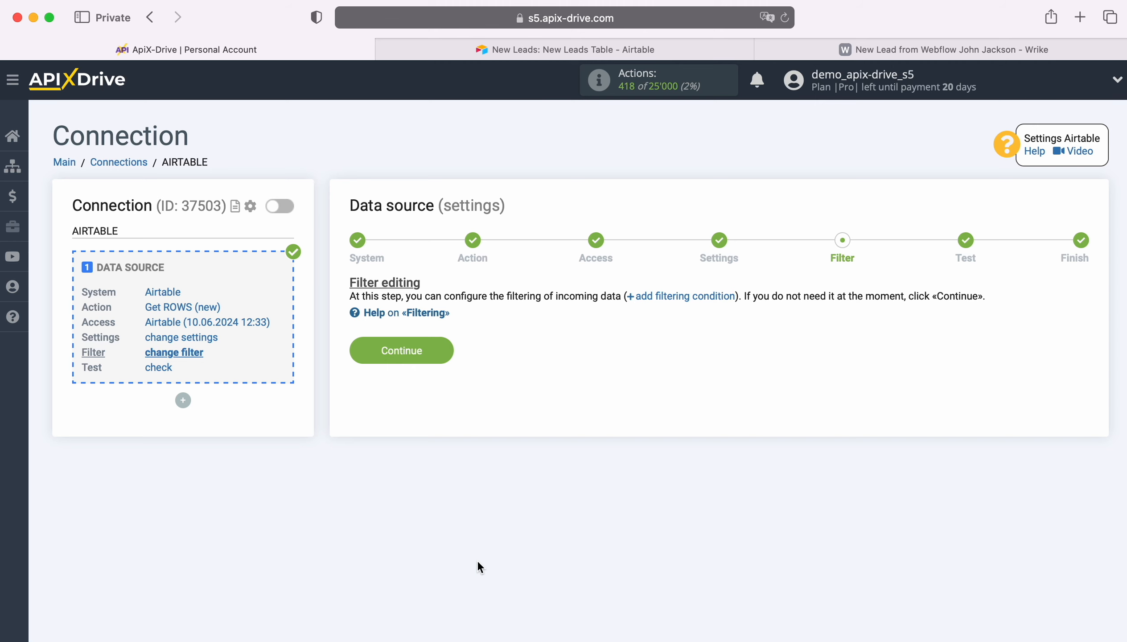
click(439, 351)
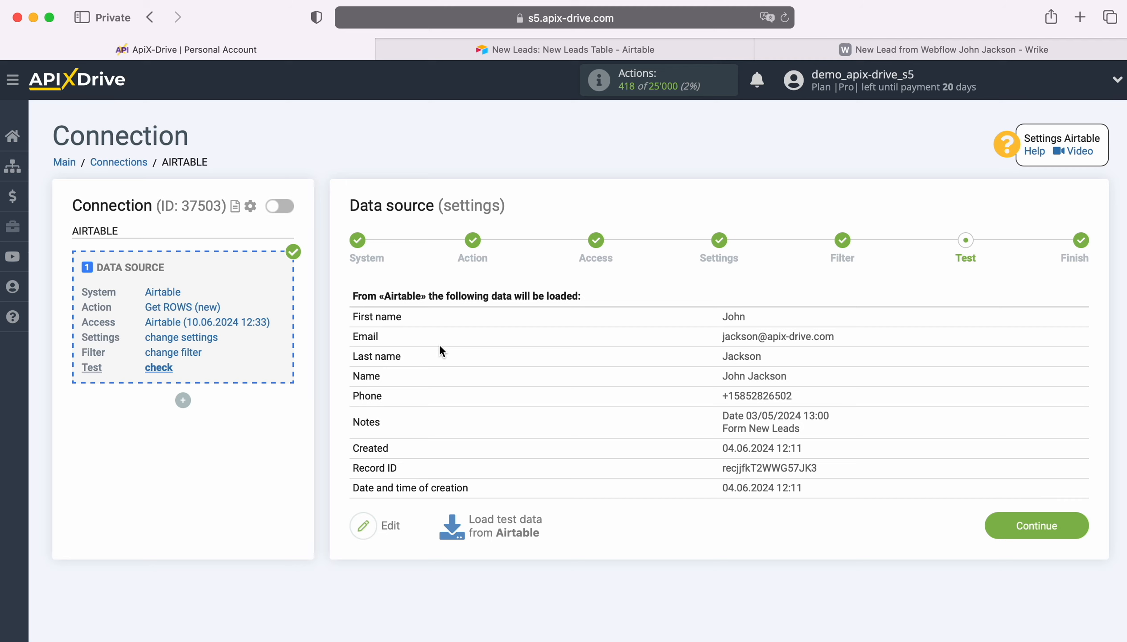
Accept the loaded test data and start configuring the data destination.
click(1080, 520)
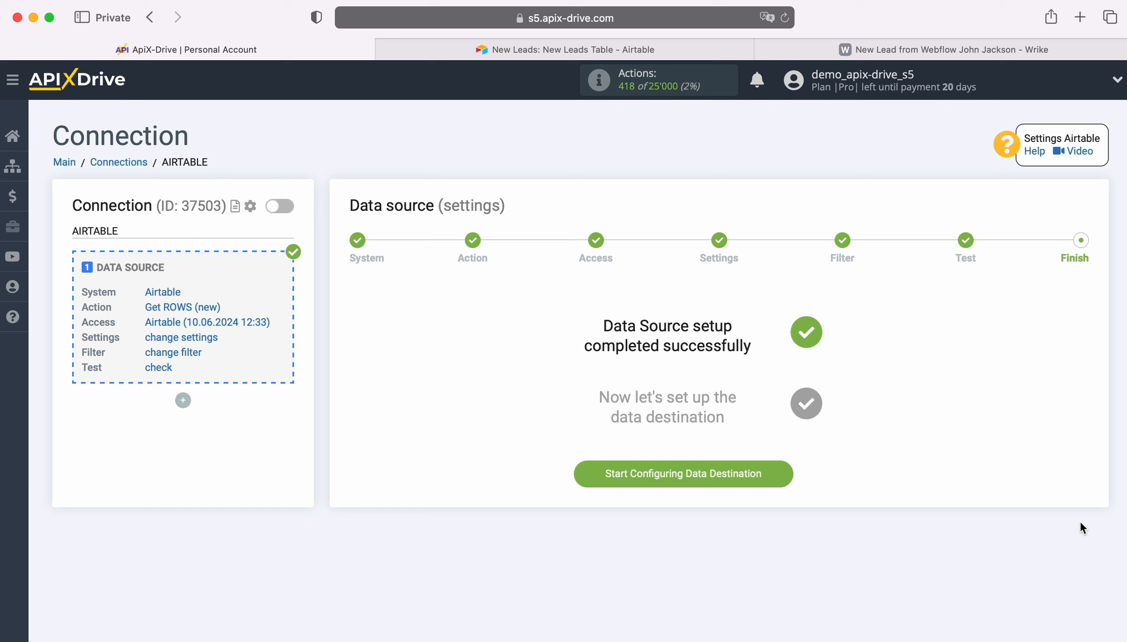
click(787, 473)
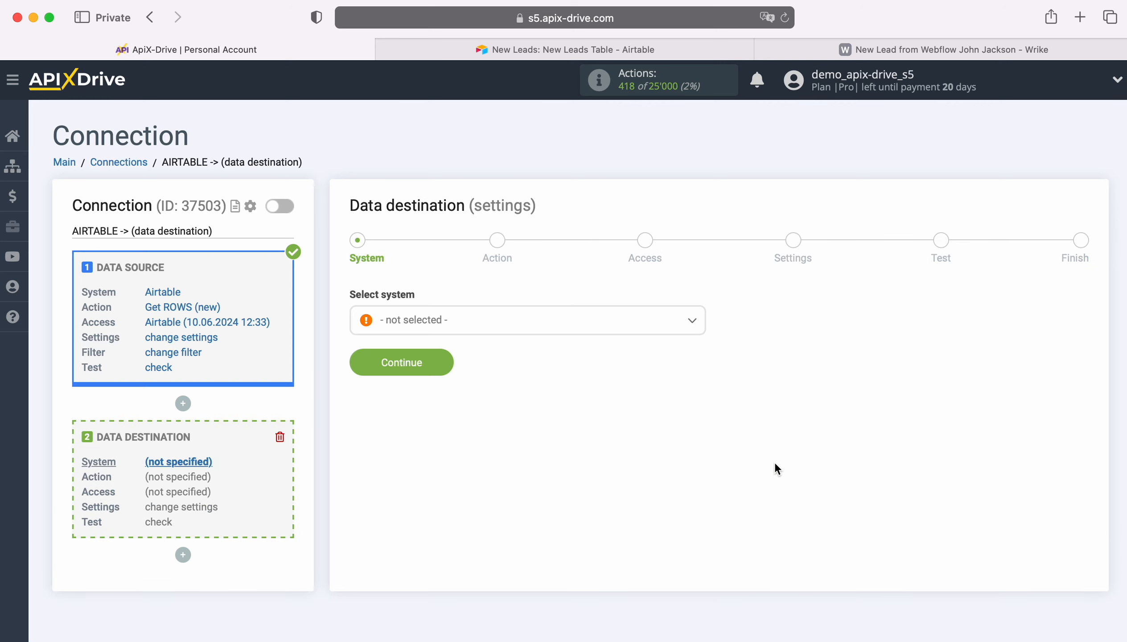
Choose Wrike as the data destination system and continue.
click(586, 323)
scroll(578, 475, down, 10)
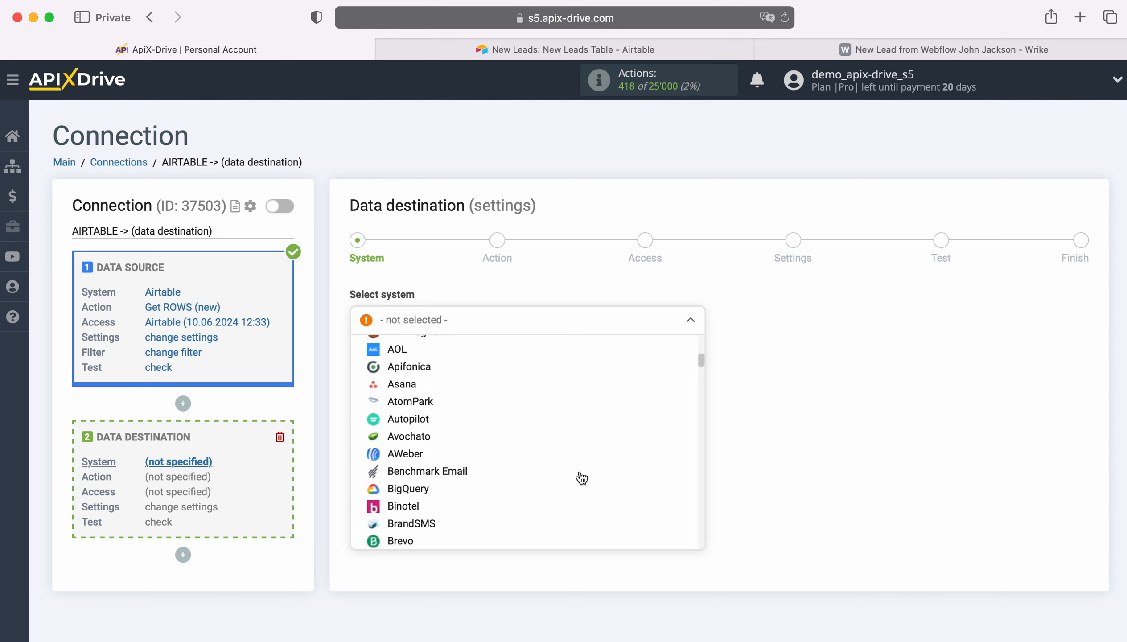
scroll(581, 478, down, 15)
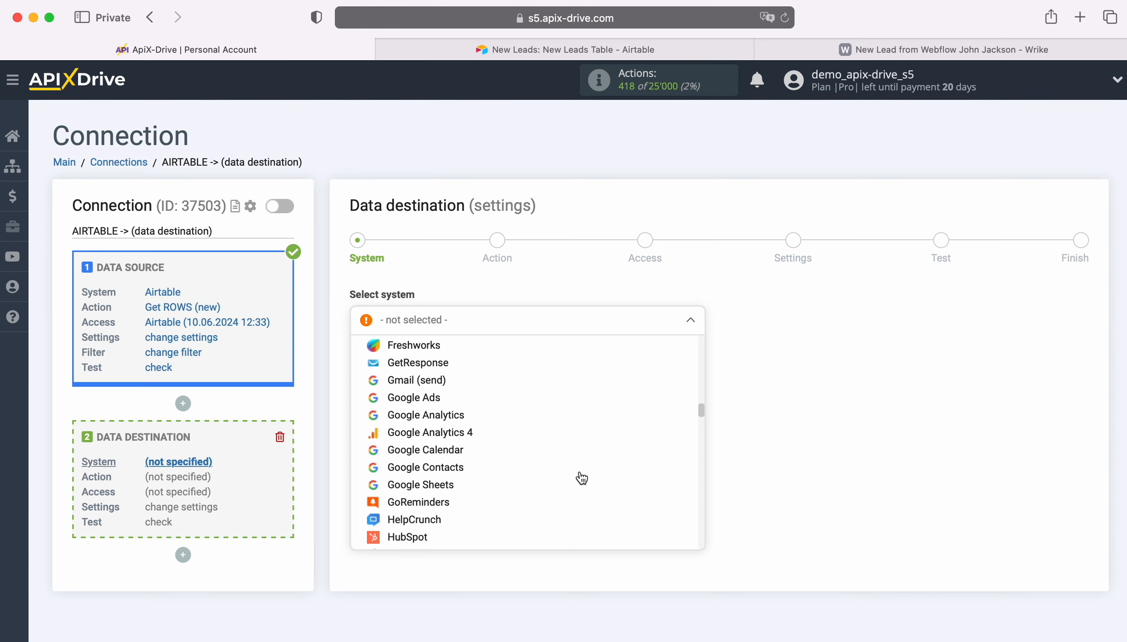
scroll(582, 478, down, 15)
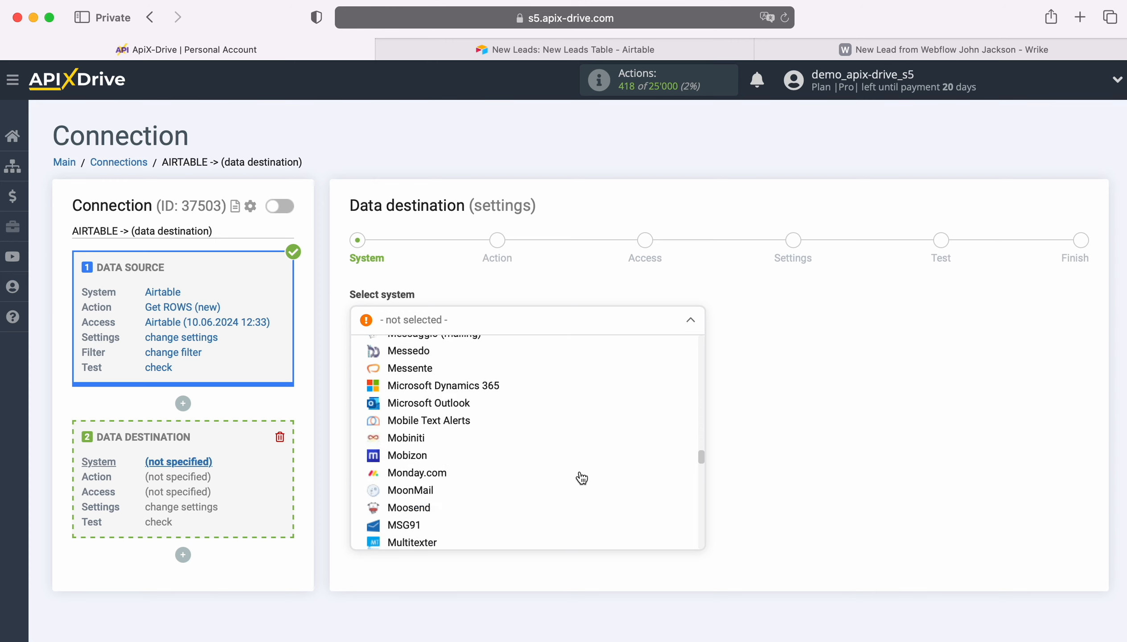
scroll(582, 478, down, 15)
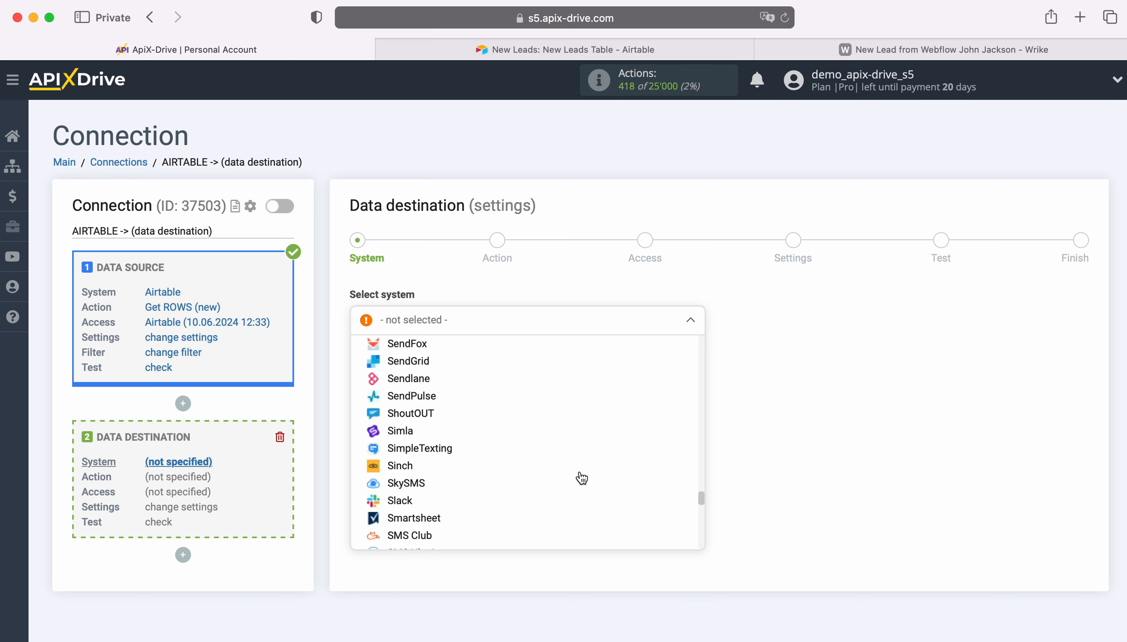
scroll(581, 478, down, 15)
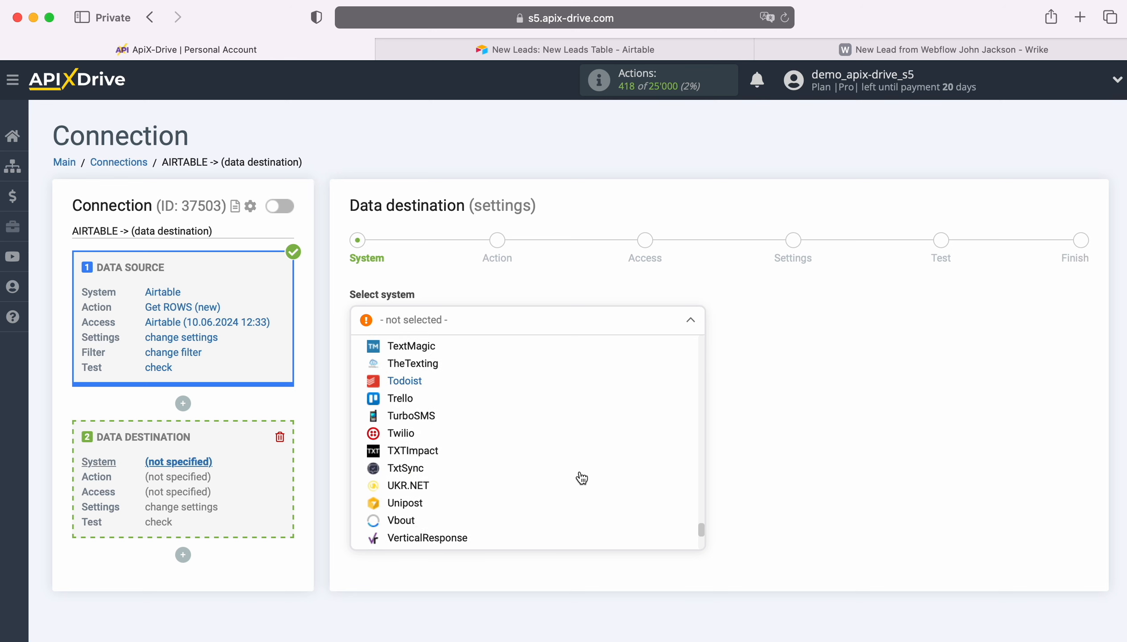
scroll(582, 477, down, 10)
click(579, 454)
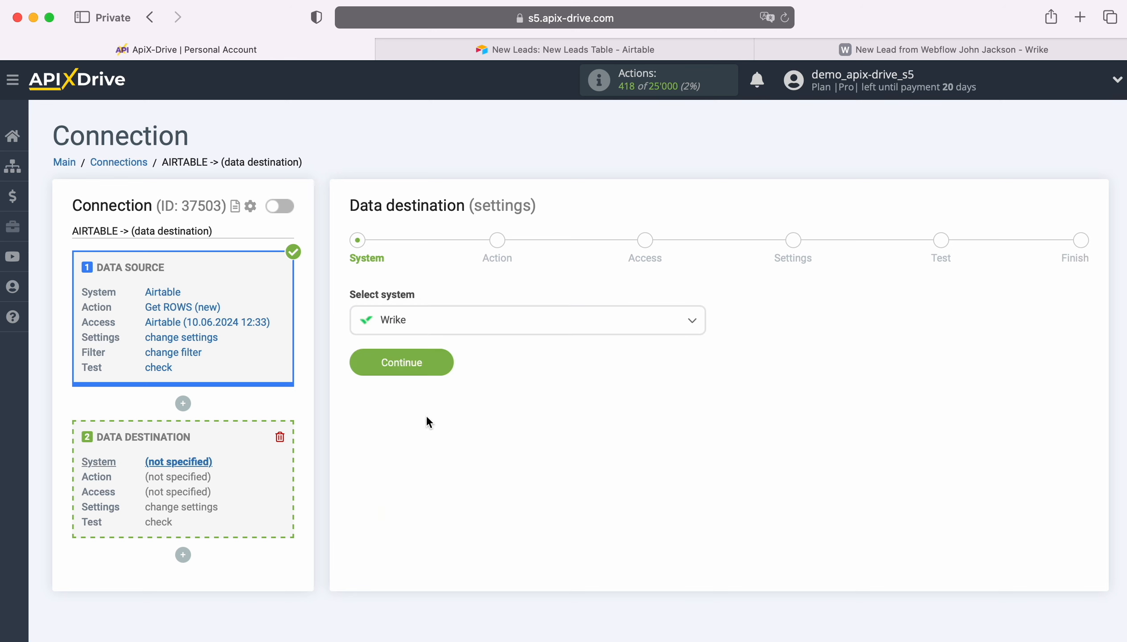
click(441, 361)
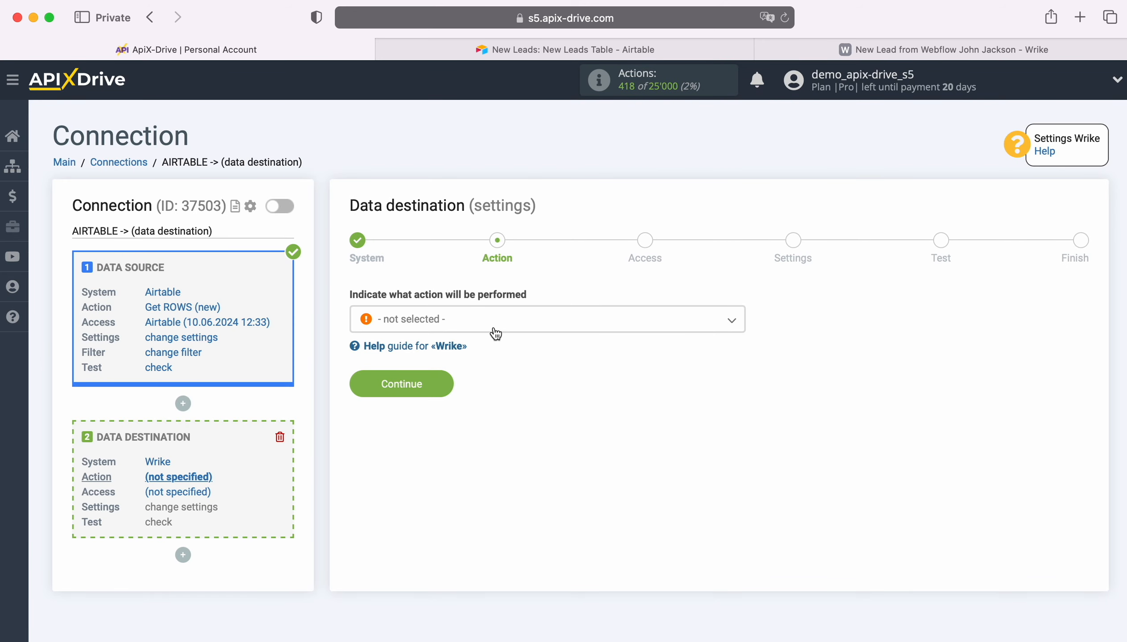
Set the destination action to Create TASK and continue to the access stage.
click(496, 331)
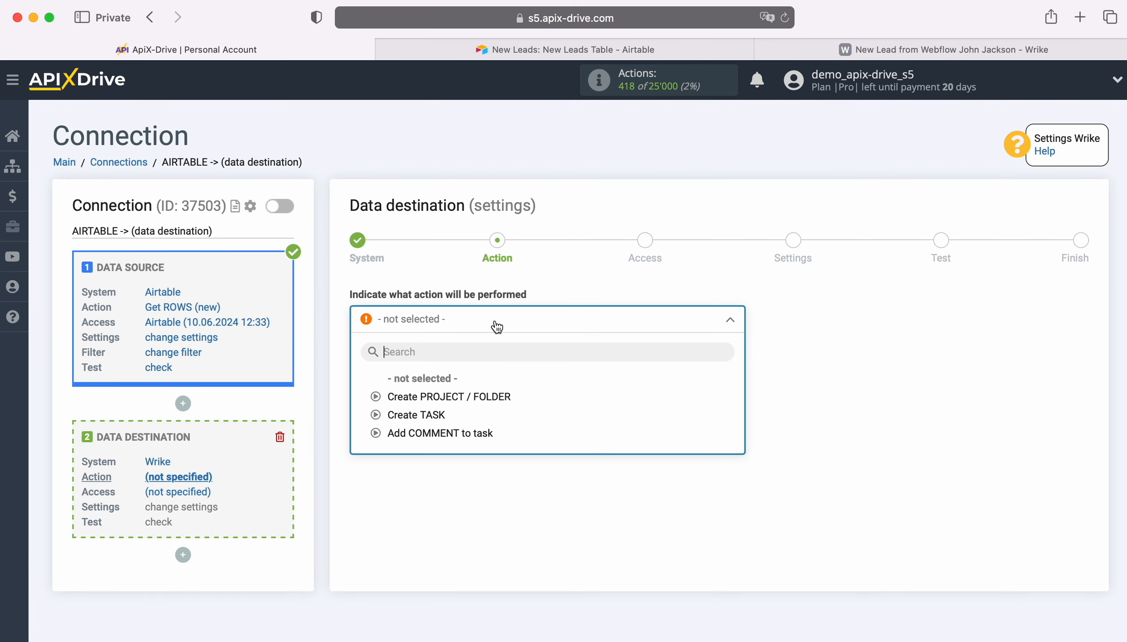
click(416, 414)
click(442, 384)
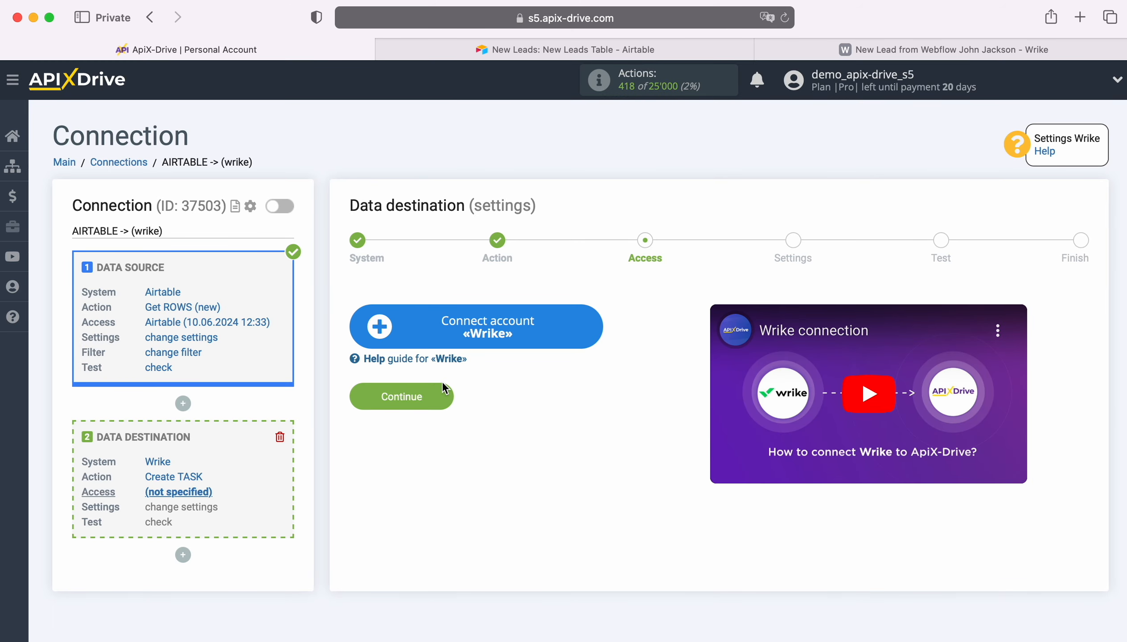
Start connecting a Wrike account and enter the account's e-mail on the Wrike login page.
click(594, 321)
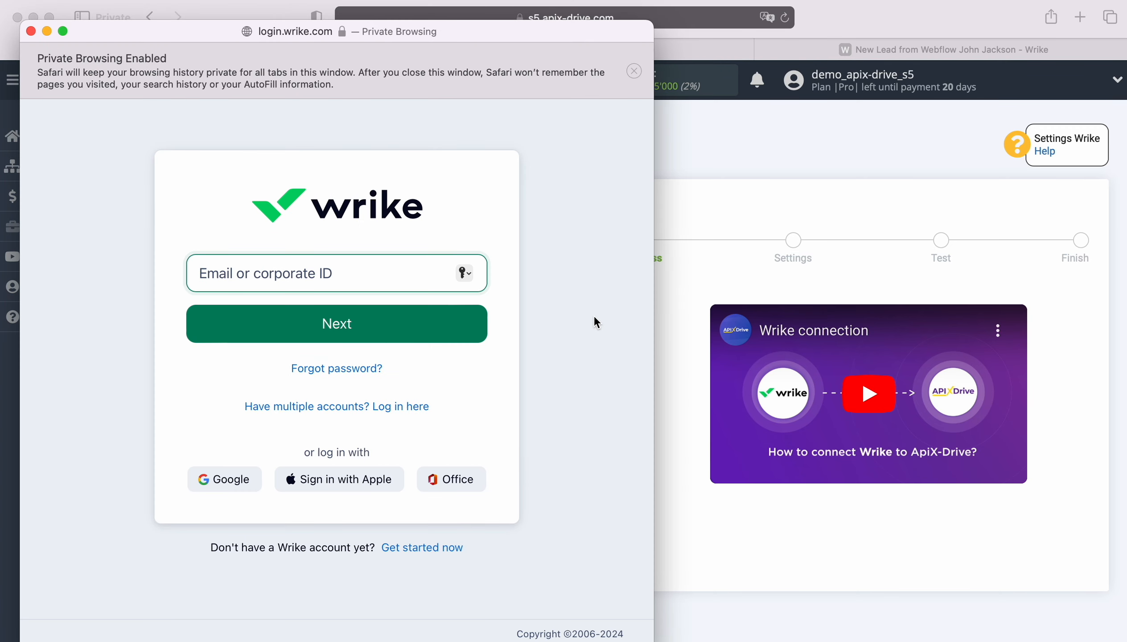
right_click(315, 270)
click(353, 315)
click(347, 322)
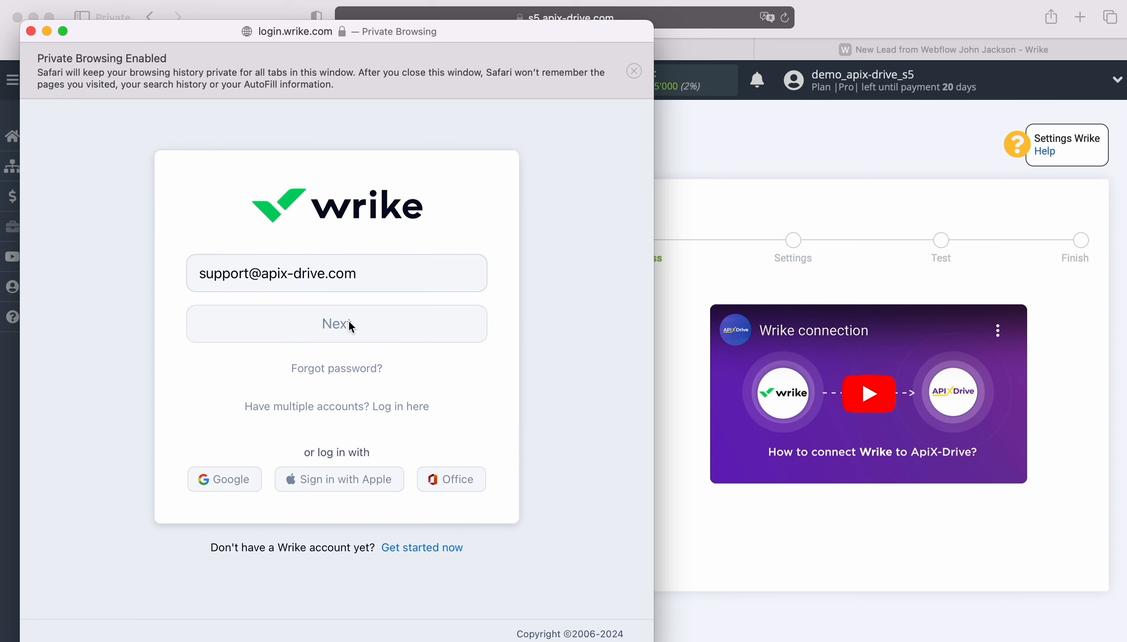
Enter the Wrike account password and log in.
text(••••••••••)
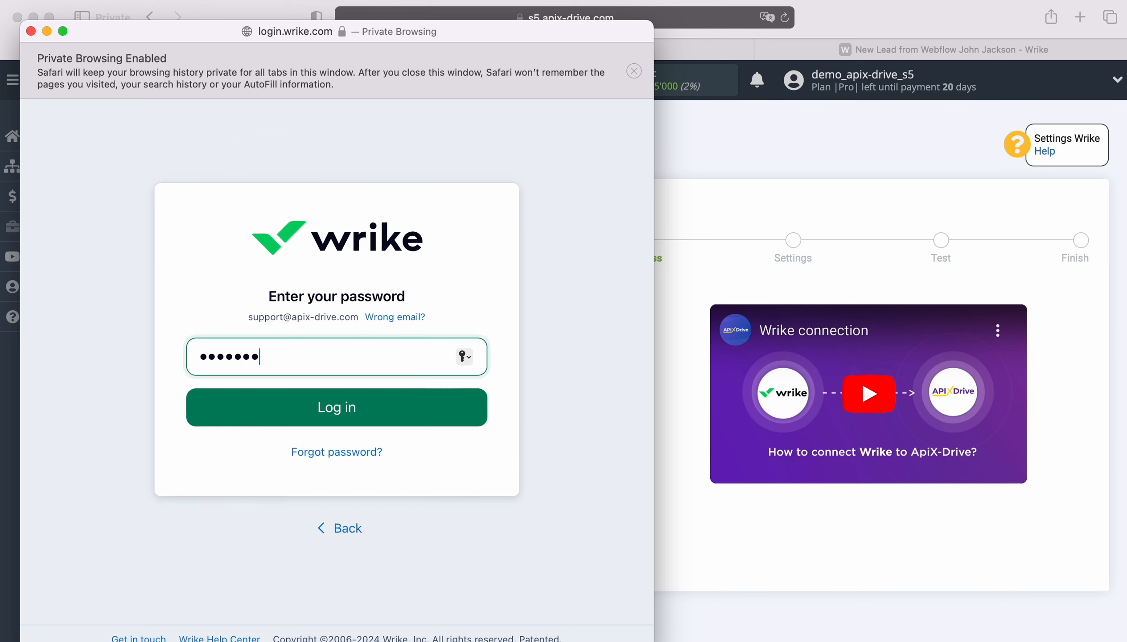
text(••)
click(329, 408)
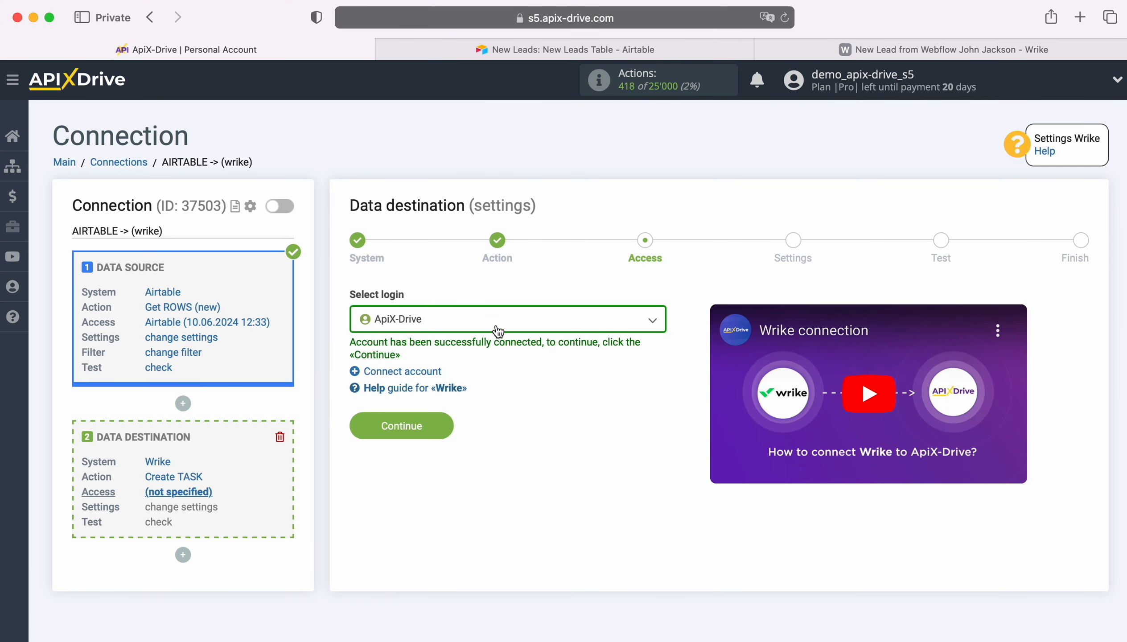
Select the ApiX-Drive login as the Wrike account and continue to the settings.
click(499, 329)
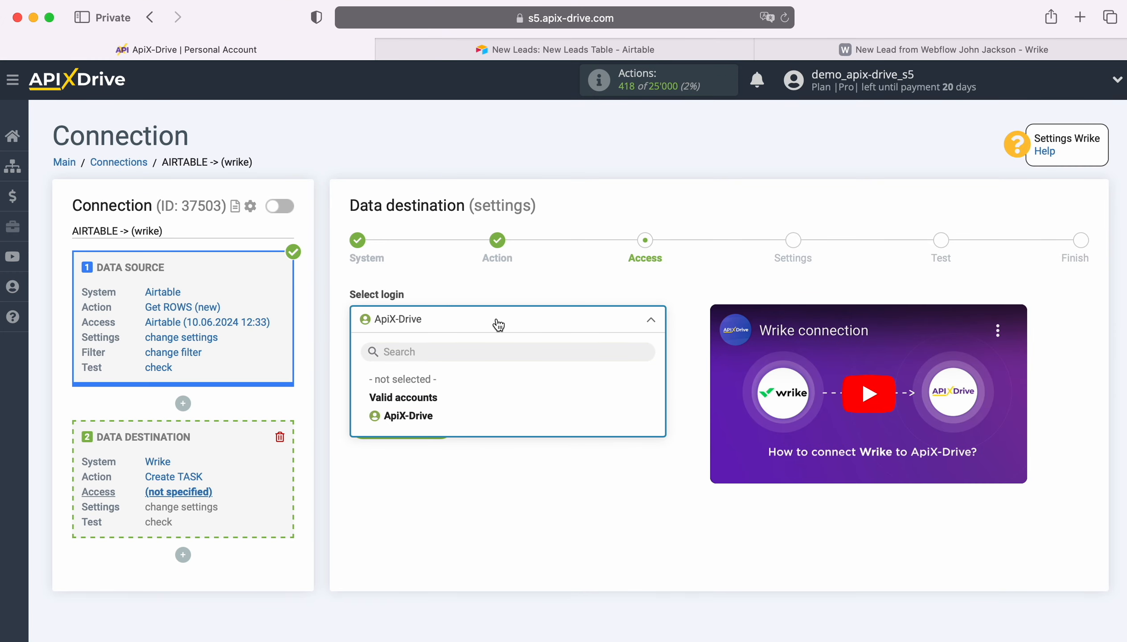
click(407, 416)
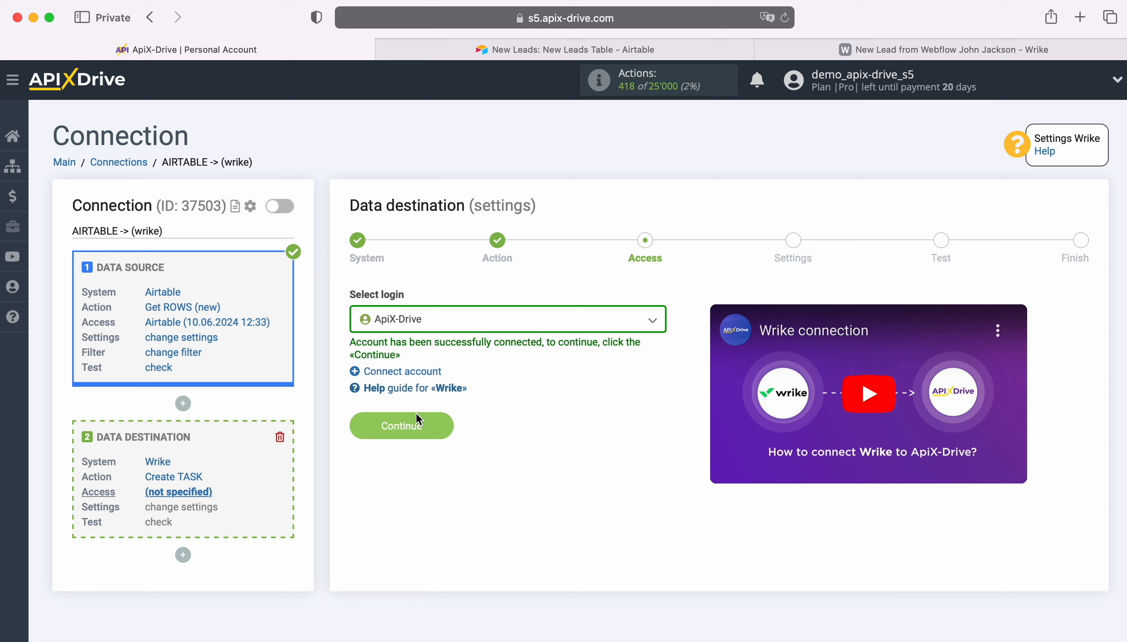
click(431, 424)
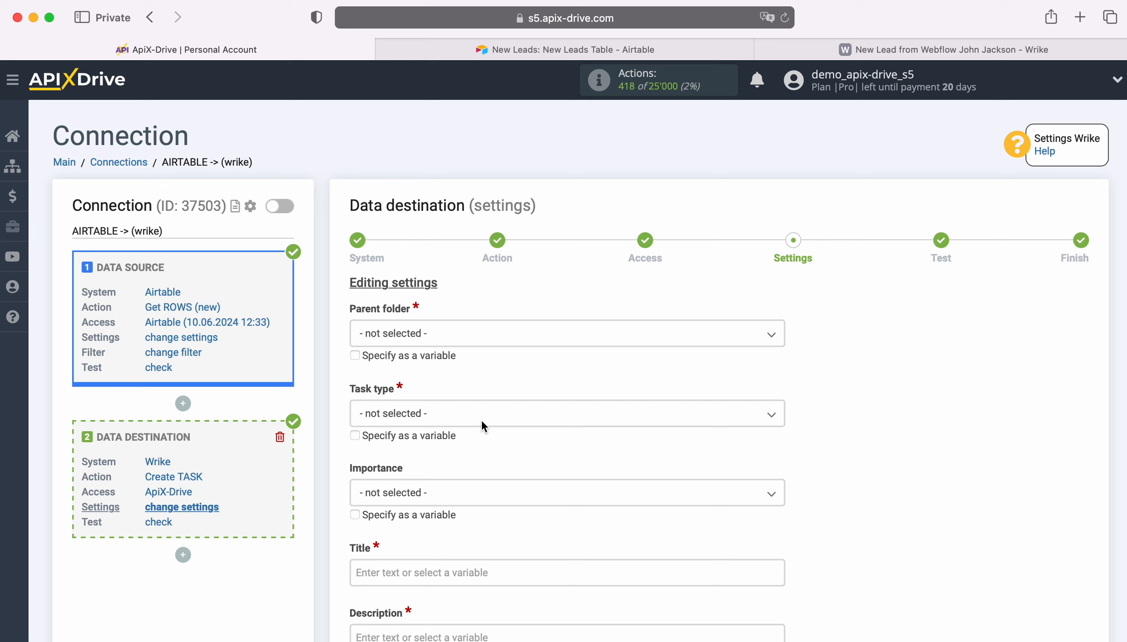
Fill in the task settings: parent folder Personal, task type Planned, importance Normal.
click(471, 335)
click(401, 527)
click(421, 418)
click(400, 506)
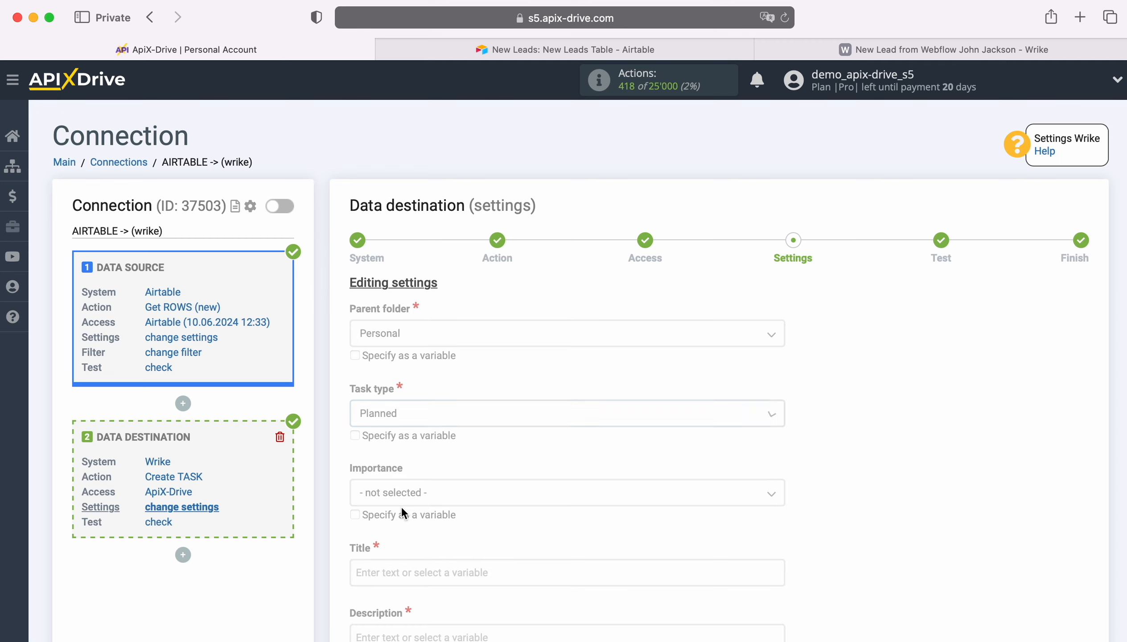
click(433, 497)
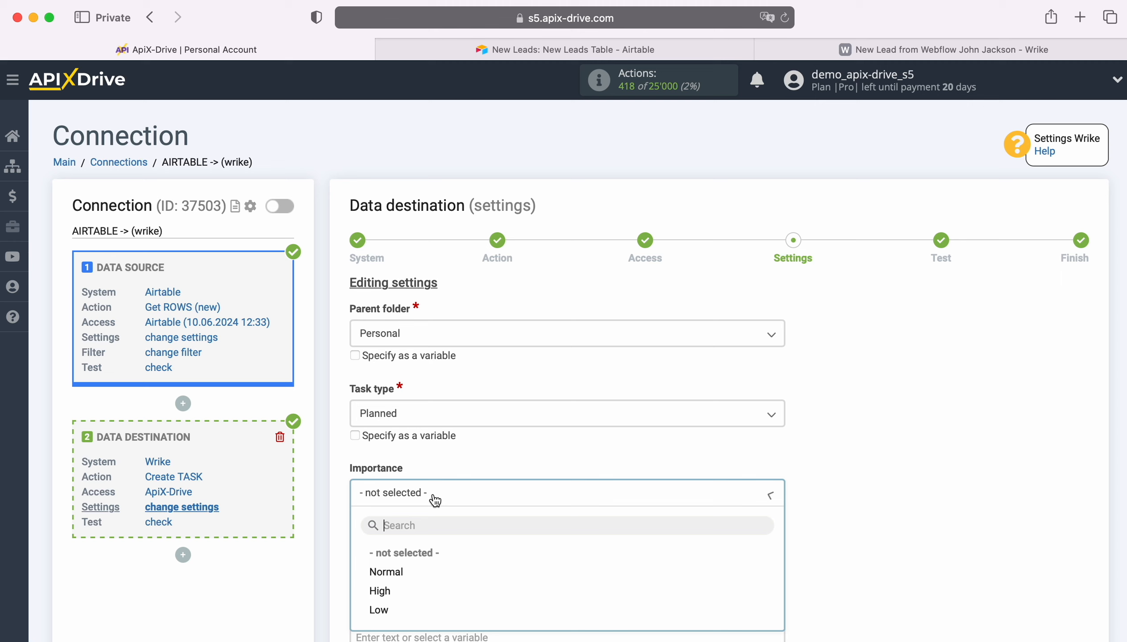
click(395, 571)
Set the task title to 'New ROW from AirTable' followed by the Airtable Name variable.
scroll(394, 563, down, 5)
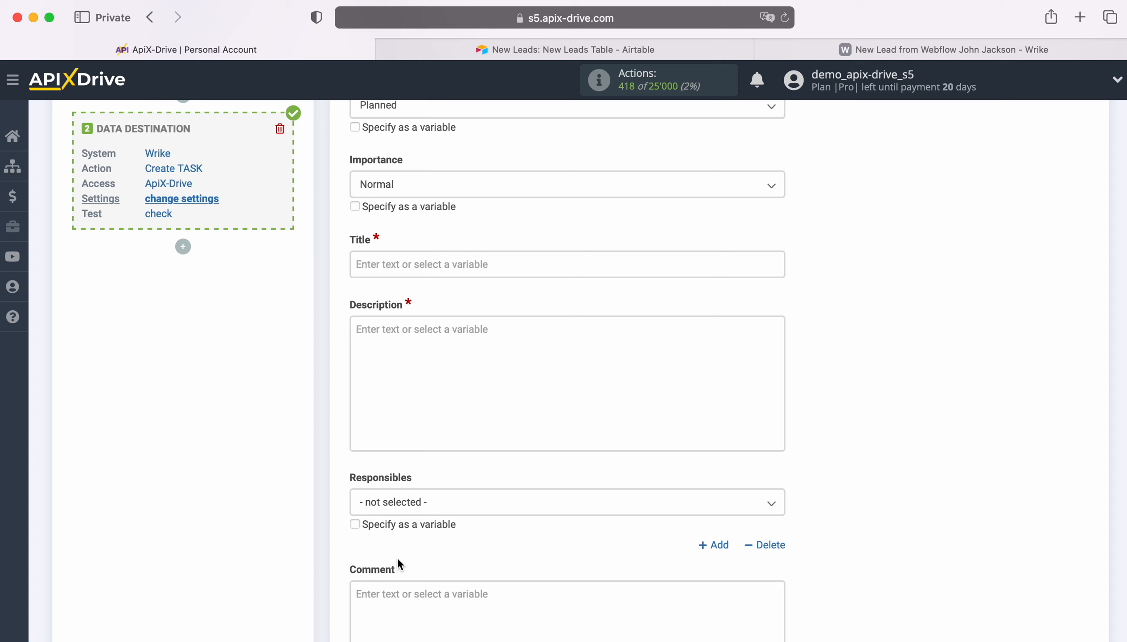
click(388, 264)
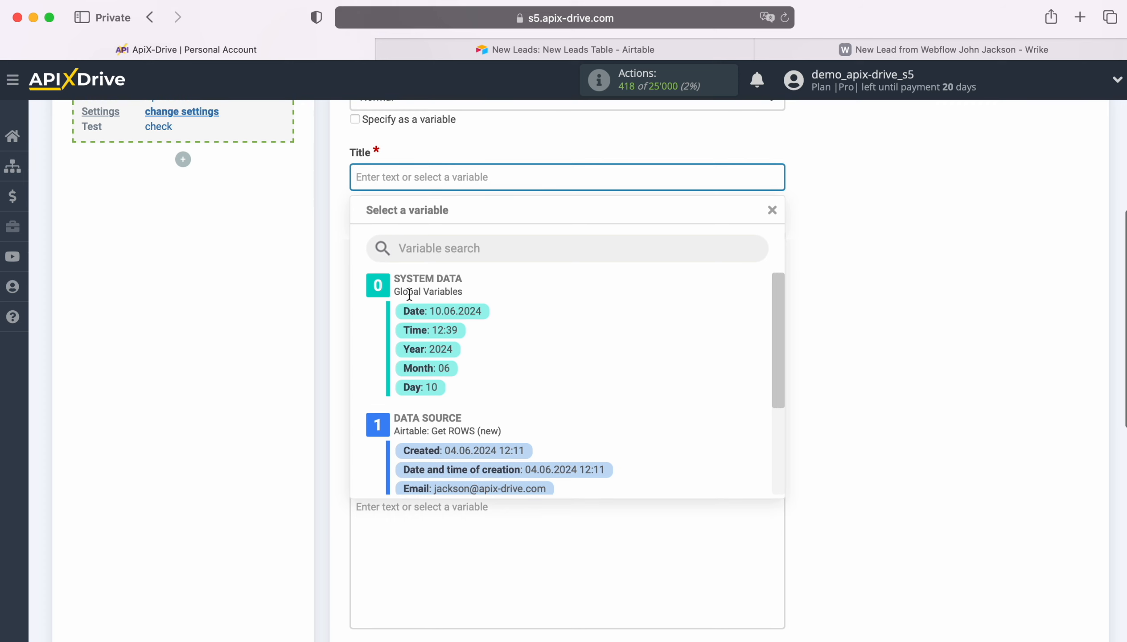
scroll(558, 377, down, 2)
scroll(512, 402, down, 1)
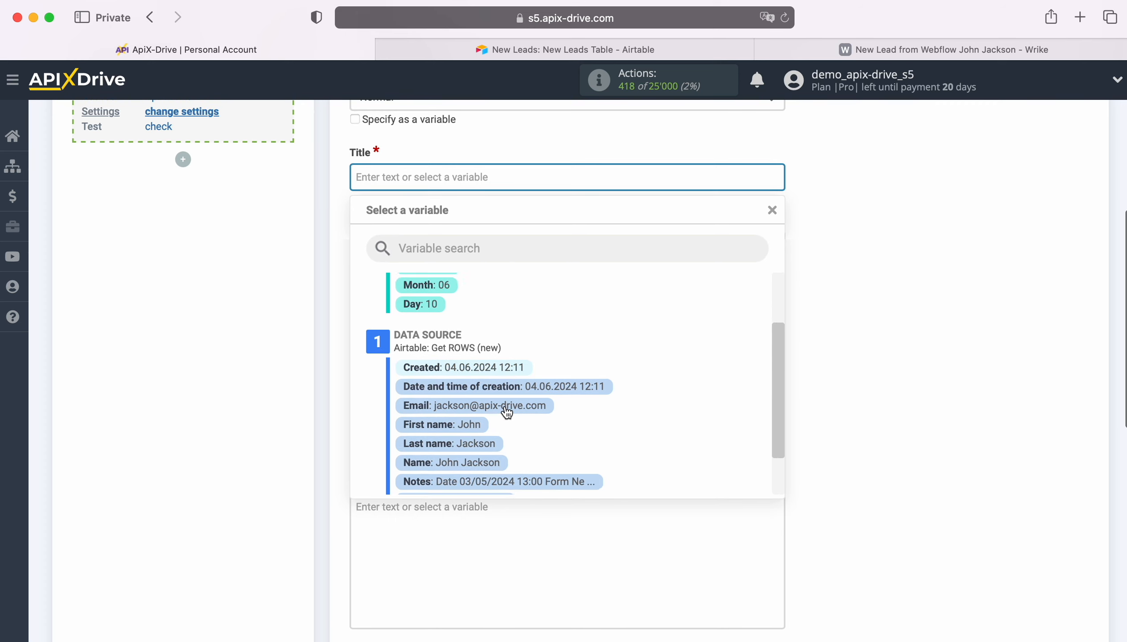
click(487, 466)
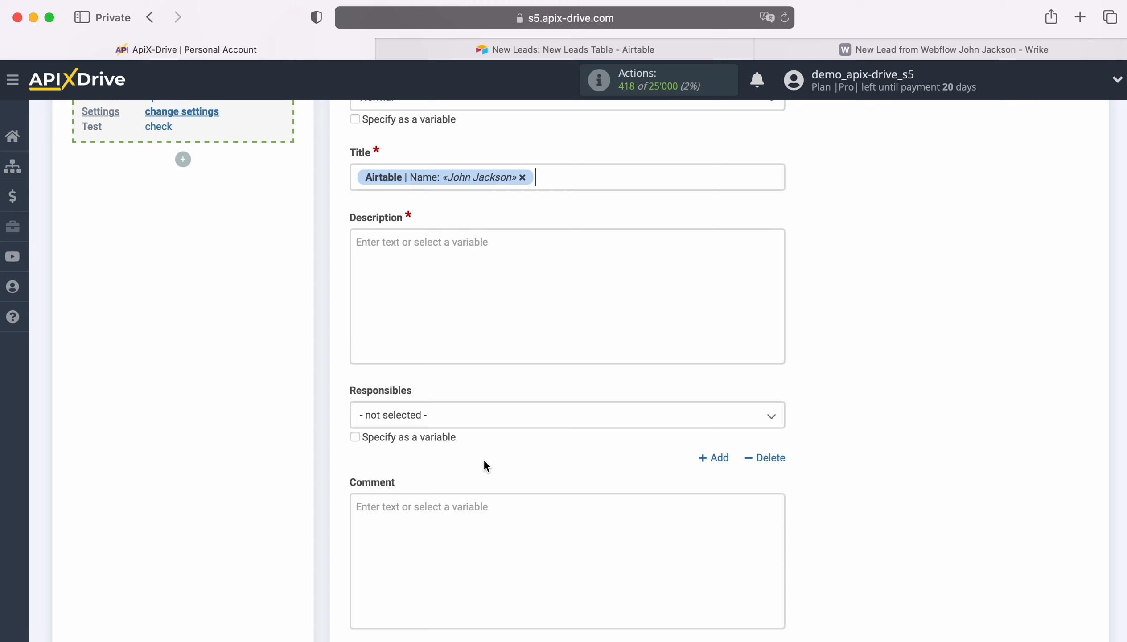
click(355, 178)
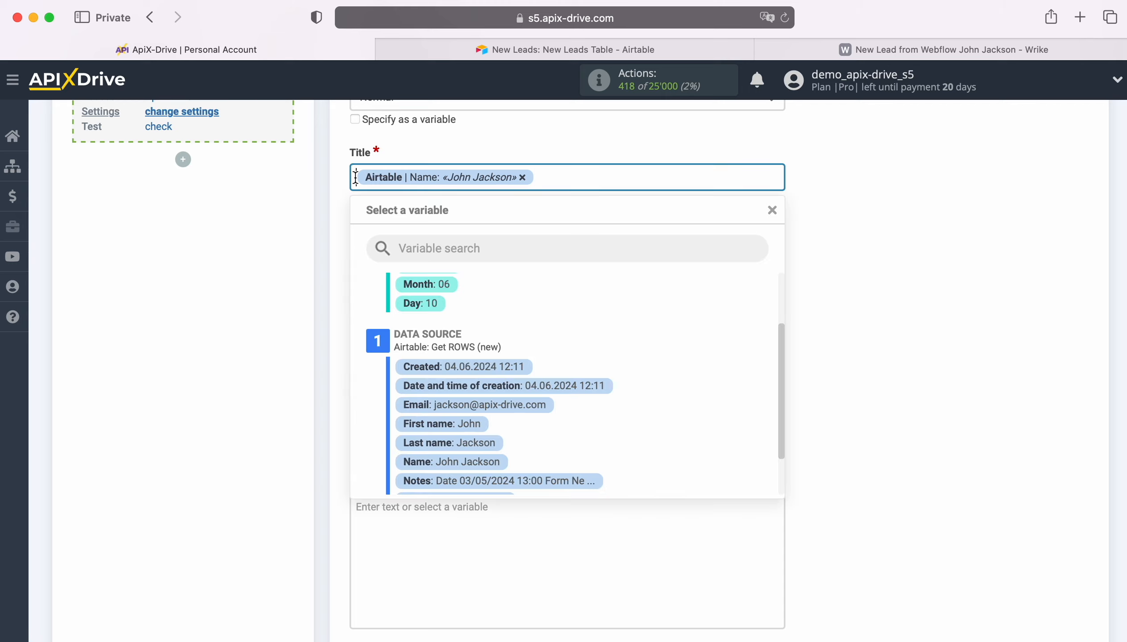
text(New ROW from )
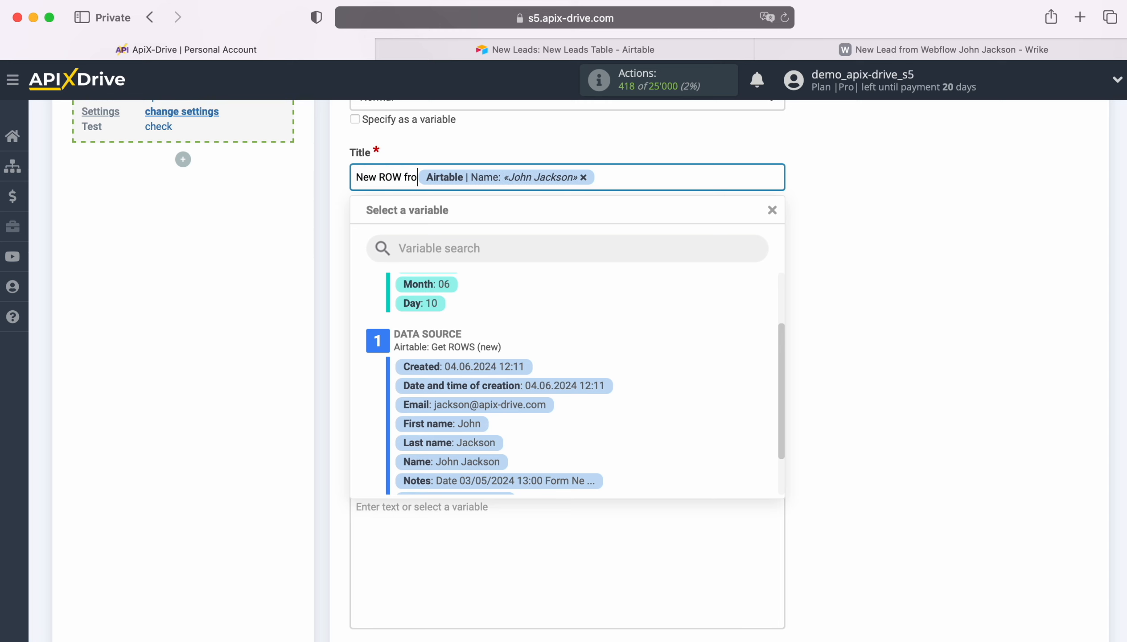
text(AirTable)
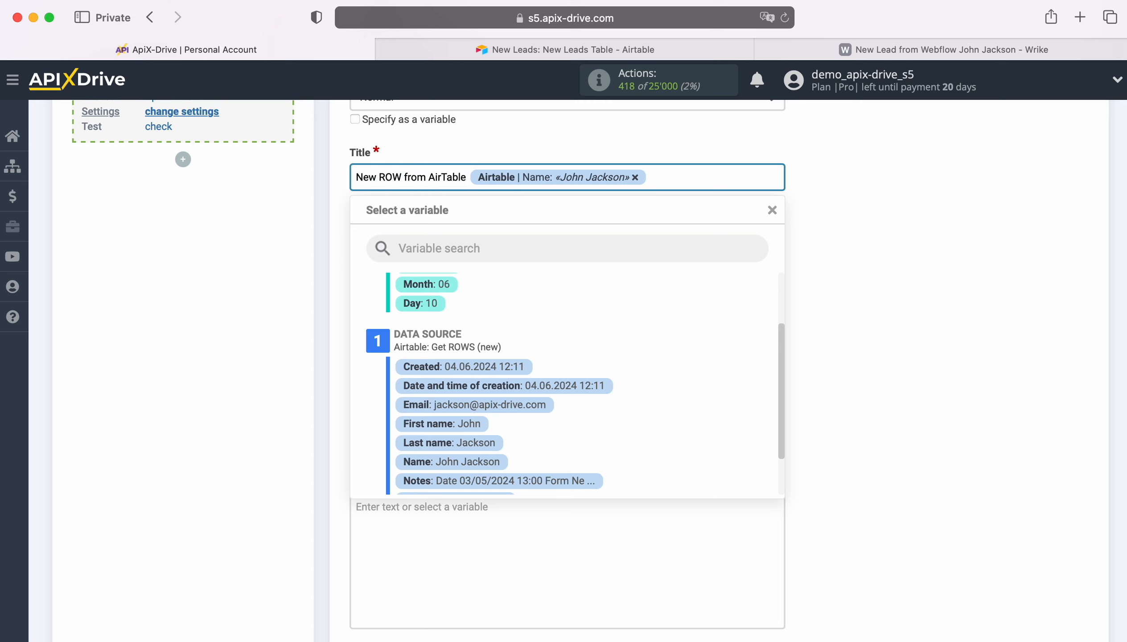
Start the description with a 'Date' label followed by the Airtable Created variable.
click(270, 227)
click(398, 248)
text(Date)
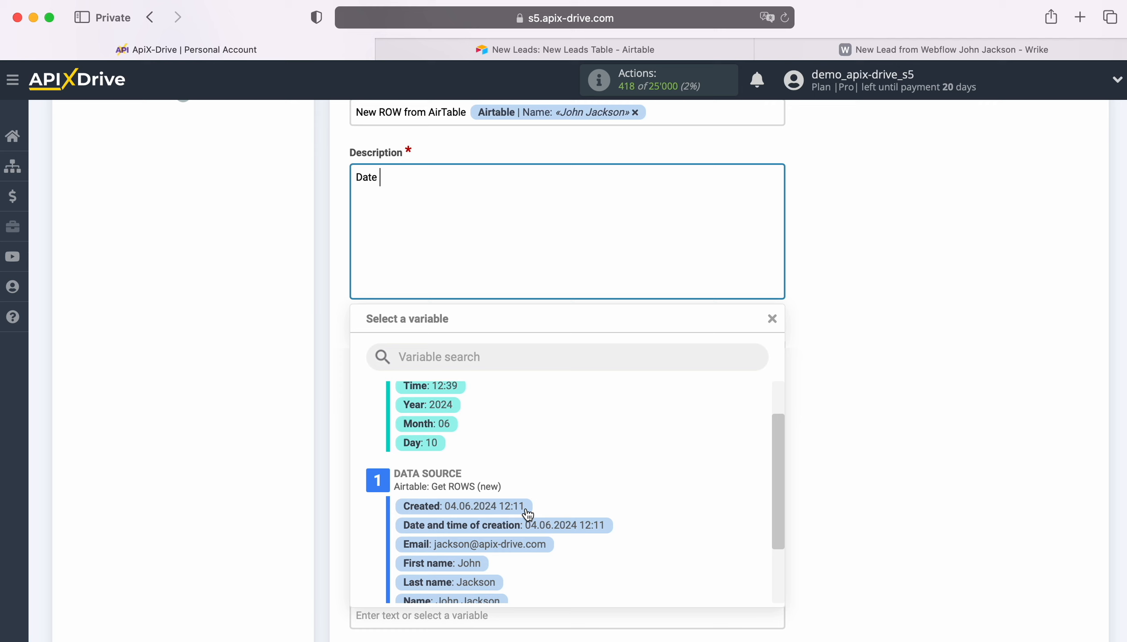
click(510, 507)
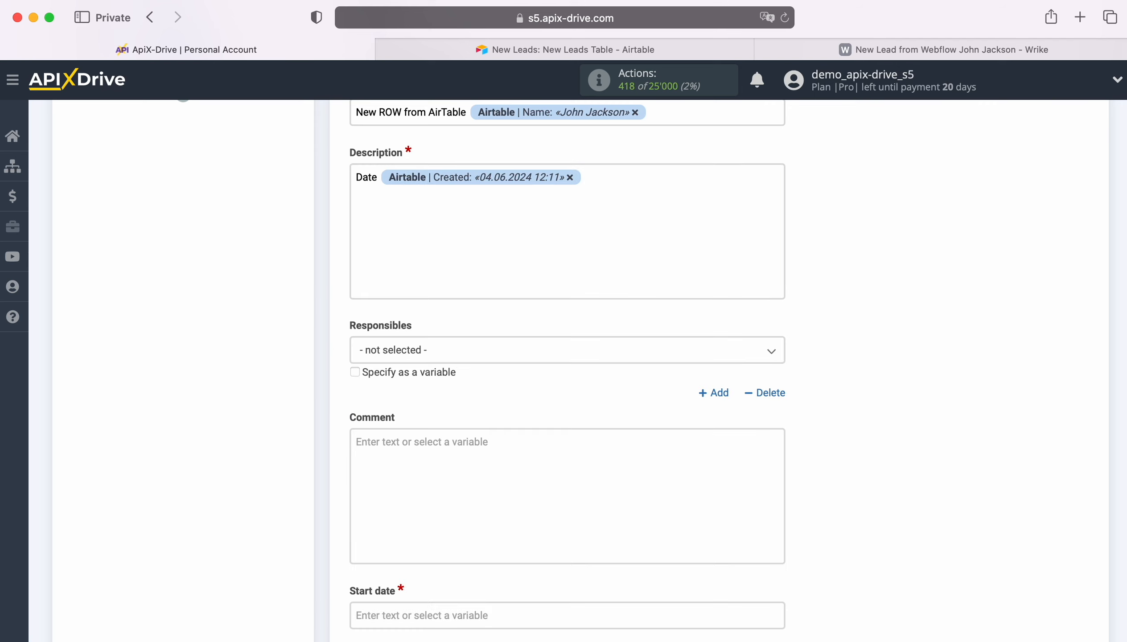
Add a 'Name' line to the description with the Airtable First name and Last name variables.
key(Return)
text(Name)
click(423, 200)
scroll(625, 499, down, 3)
click(625, 499)
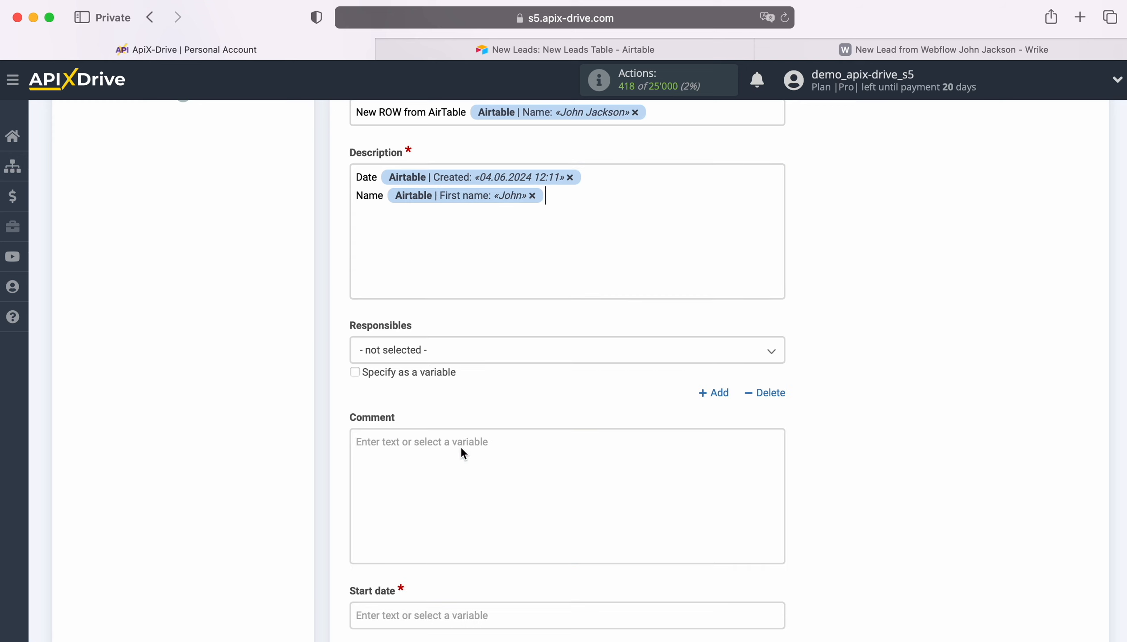
click(559, 197)
click(474, 519)
Add an 'Email' line to the description with the Airtable Email variable.
key(Return)
text(E)
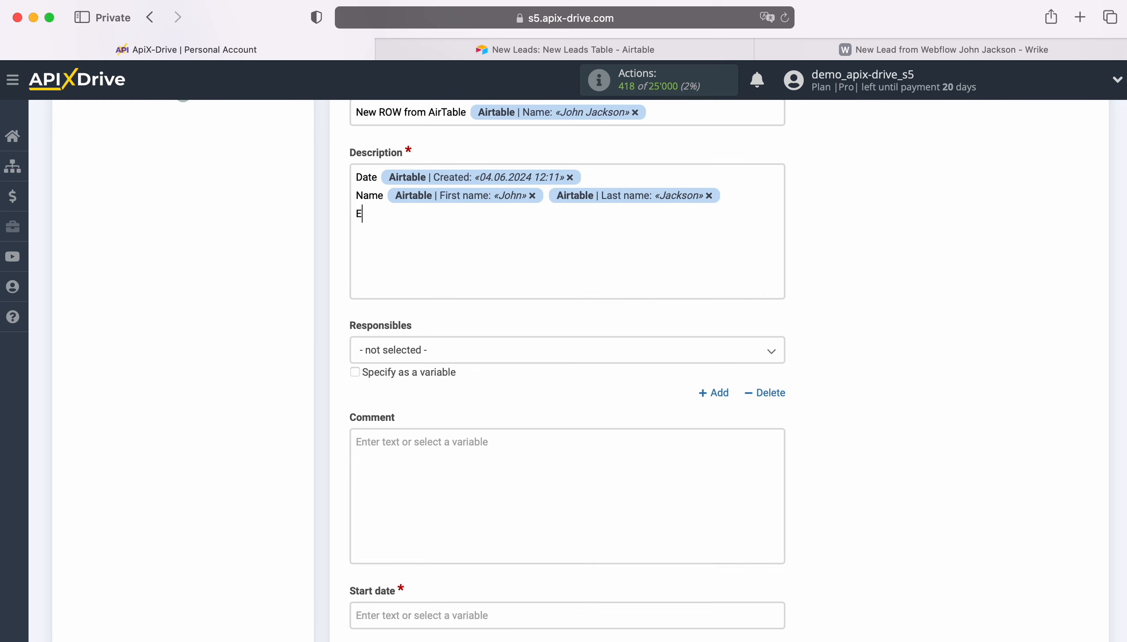
text(mail)
click(436, 212)
click(476, 479)
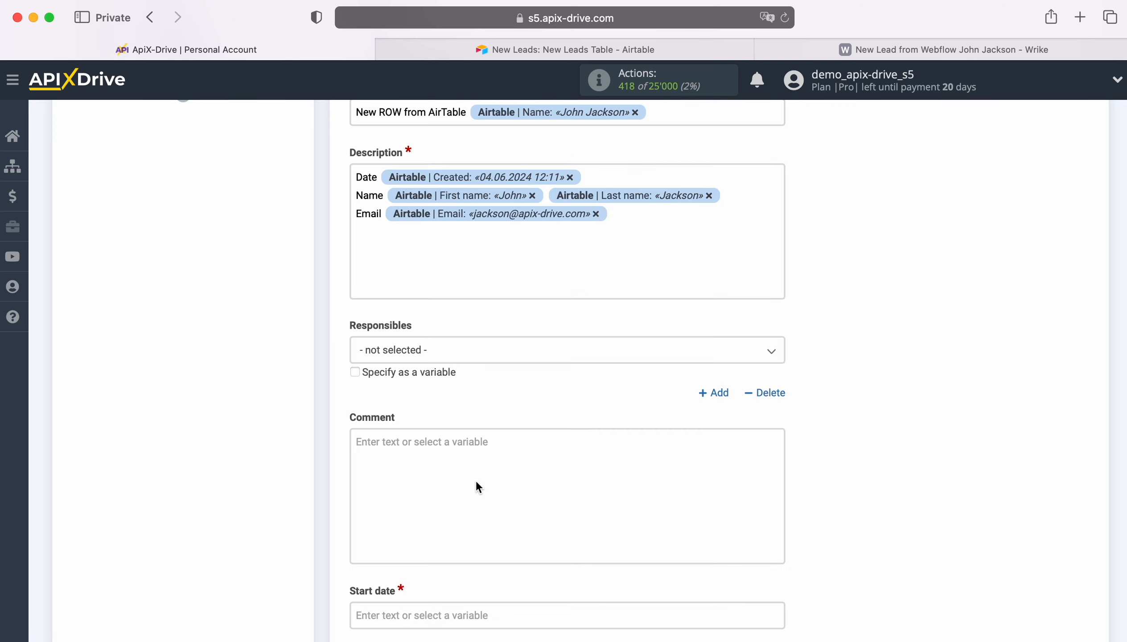
Add a 'Phone' line to the description with the Airtable Phone variable.
key(Return)
text(Phone)
click(455, 249)
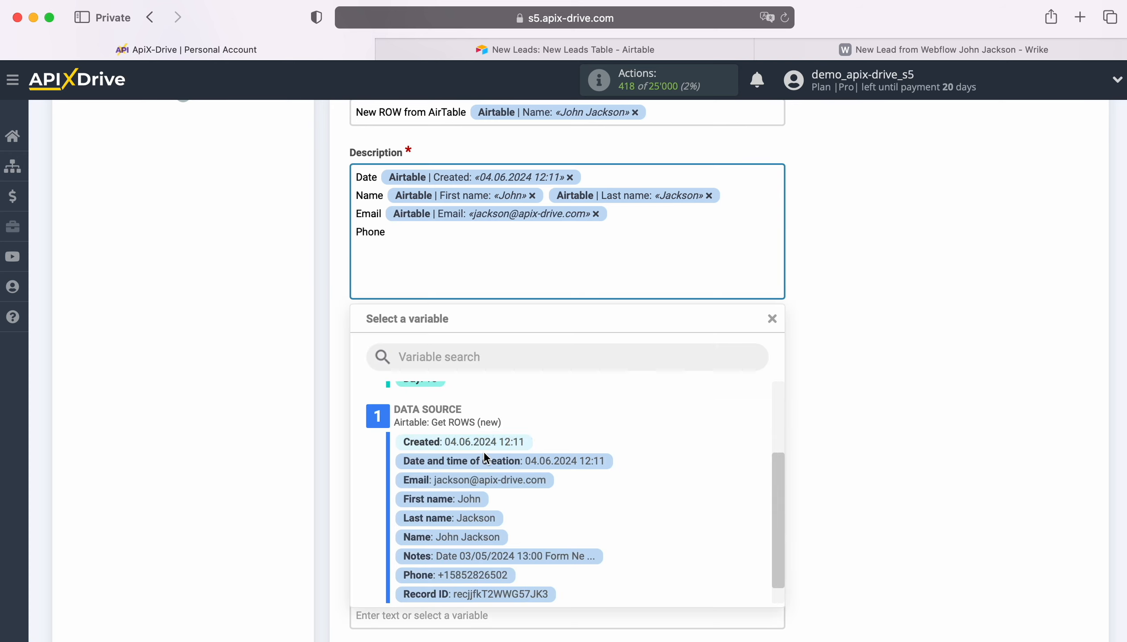
click(498, 575)
Set the start date to the system Date and Time variables and the due date to the system Date variable.
scroll(520, 440, down, 5)
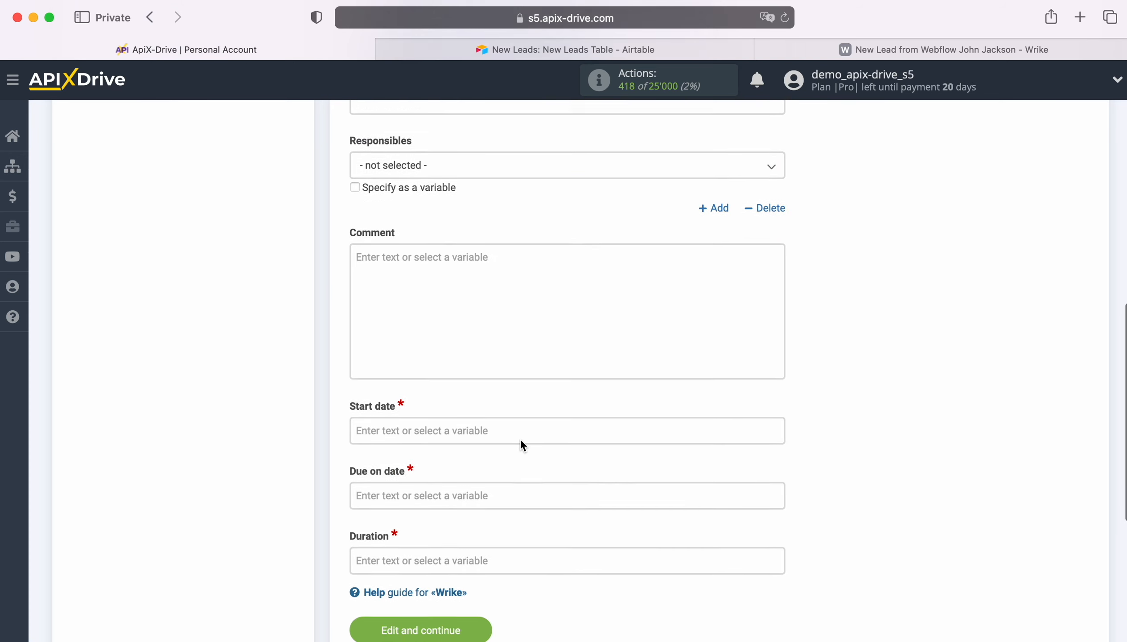
click(425, 390)
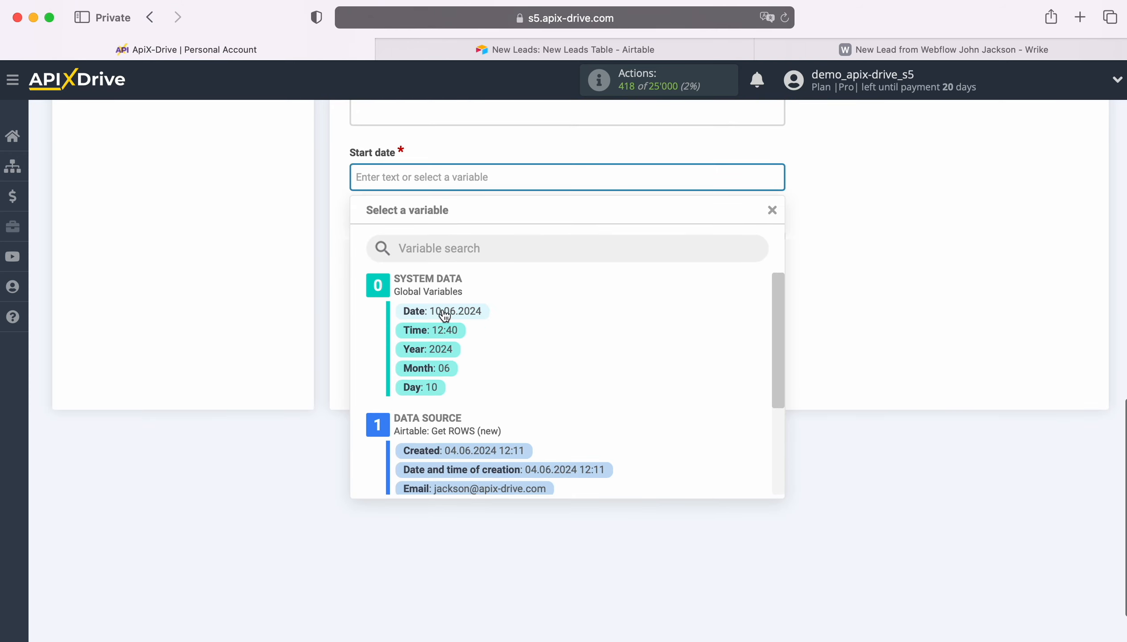
click(444, 313)
click(565, 177)
click(452, 330)
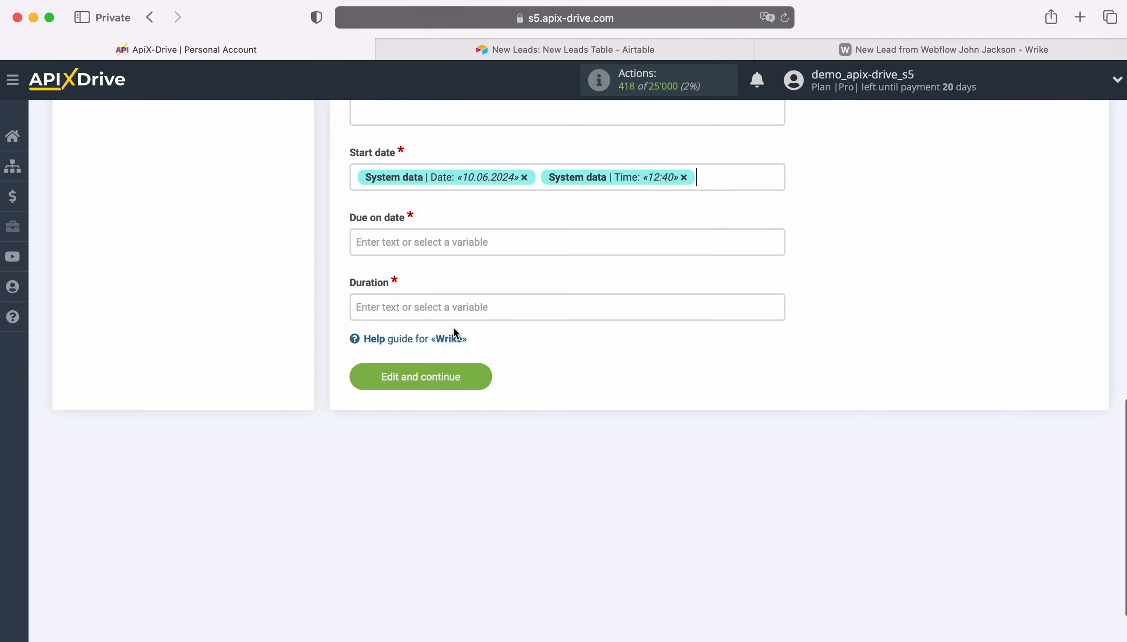
click(436, 242)
click(442, 313)
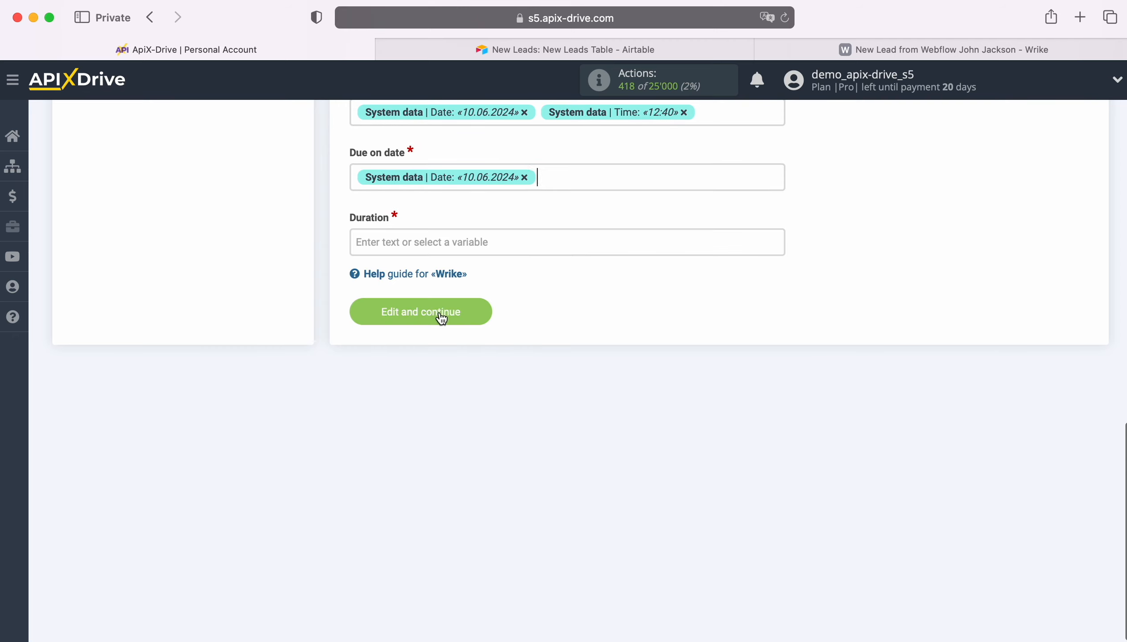
Add the system Time variable to the due date and set the task duration to 100, then save the settings.
click(576, 178)
click(452, 329)
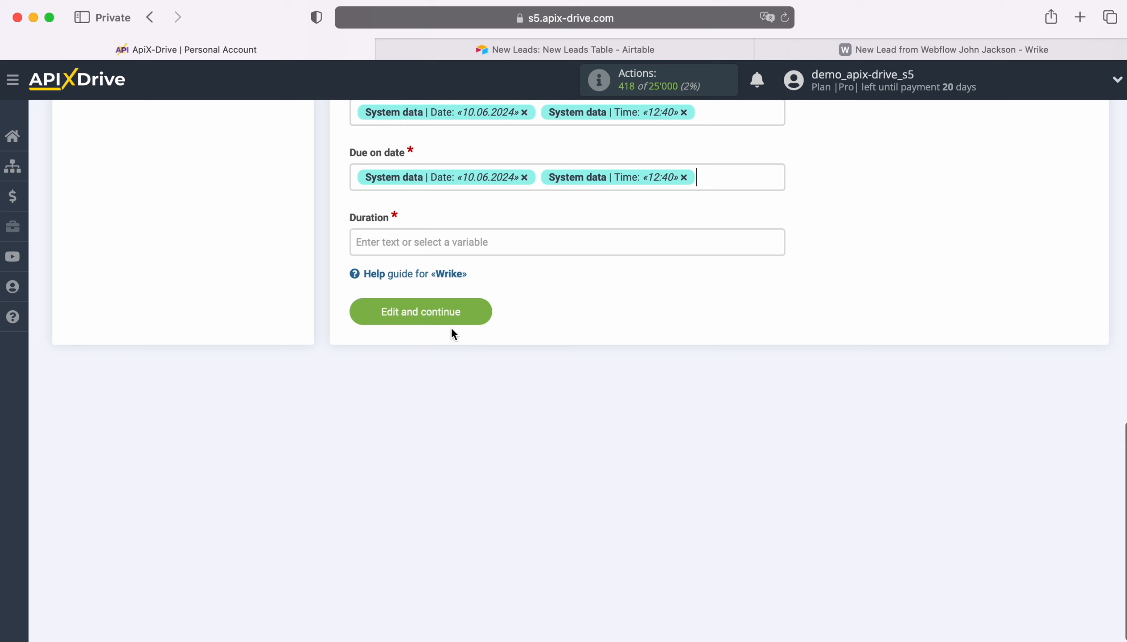
click(411, 243)
text(100)
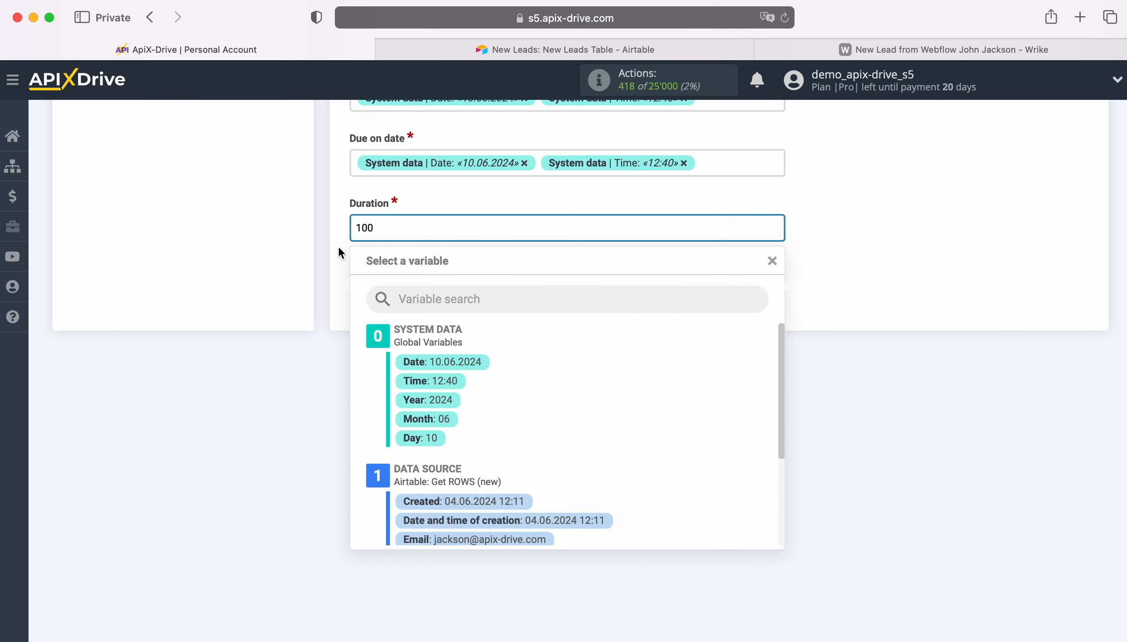
click(310, 259)
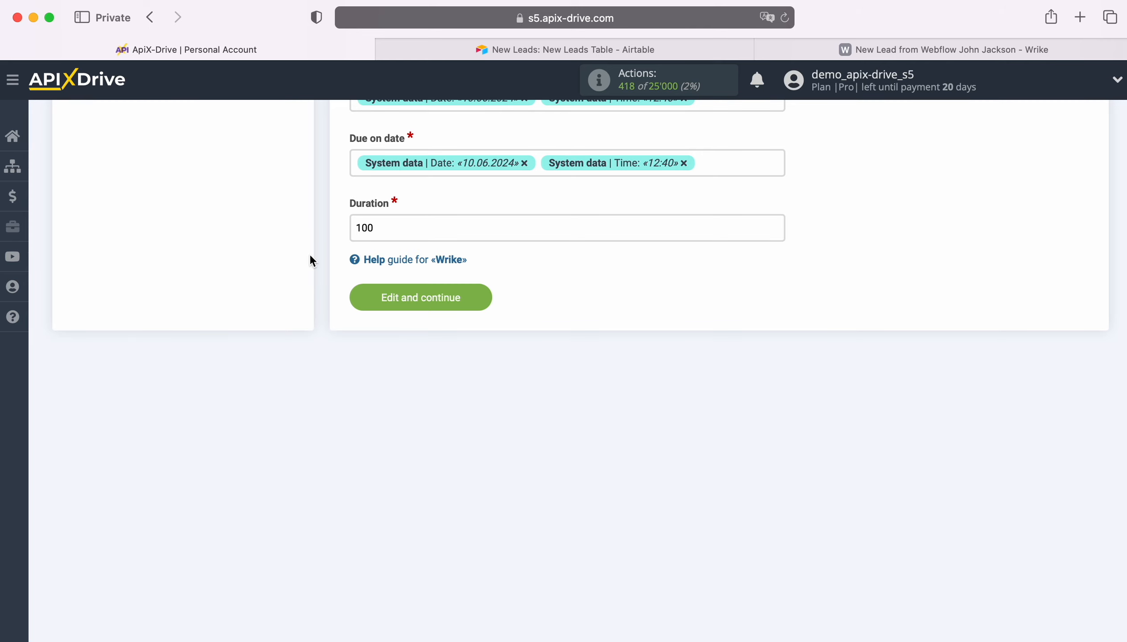
click(479, 298)
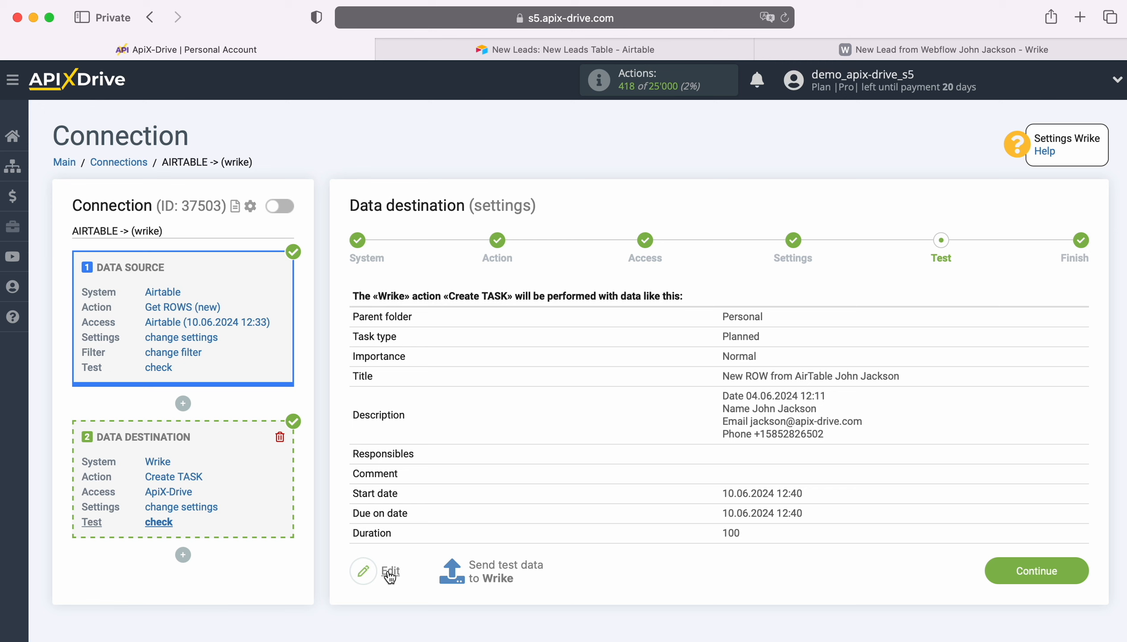
Send test data to Wrike and open the created task in Wrike to check its title and description.
click(504, 570)
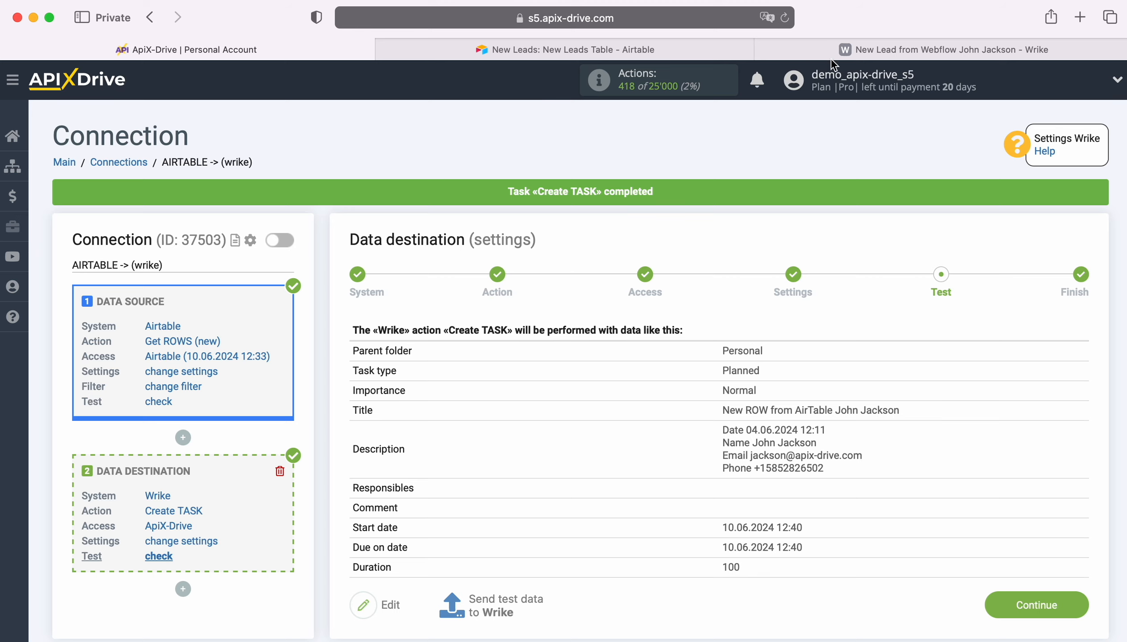
click(846, 46)
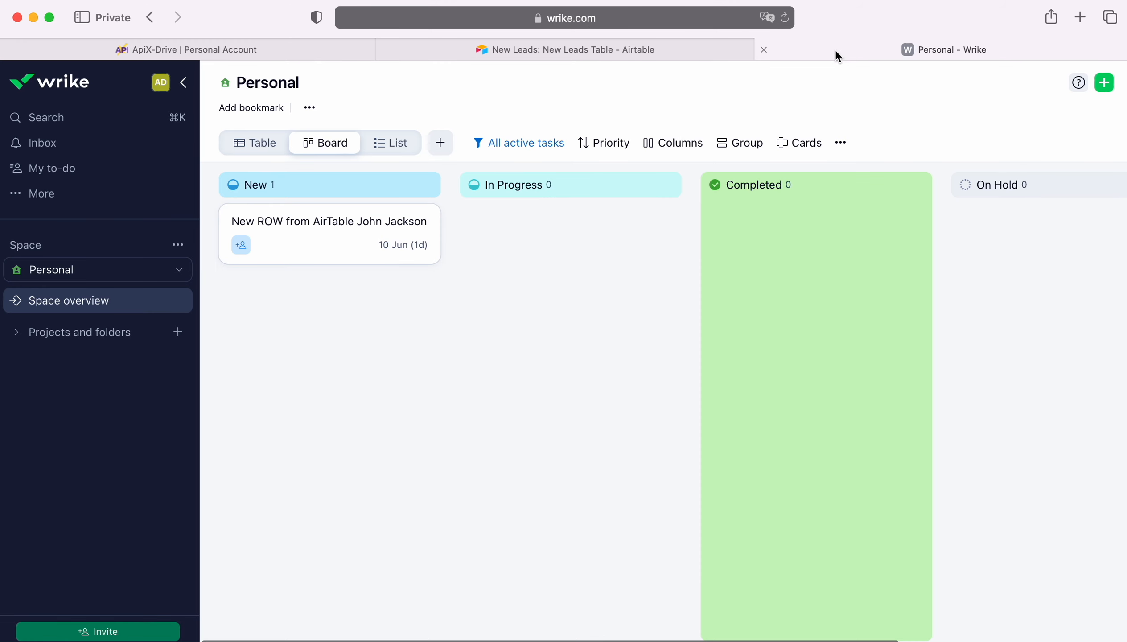
click(339, 221)
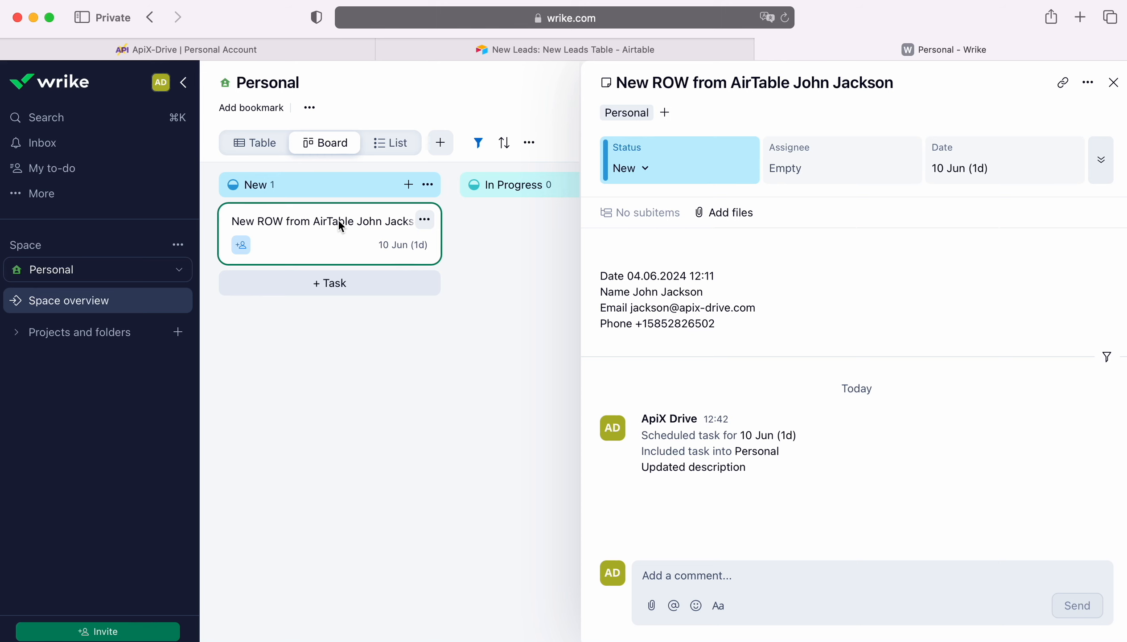
click(200, 51)
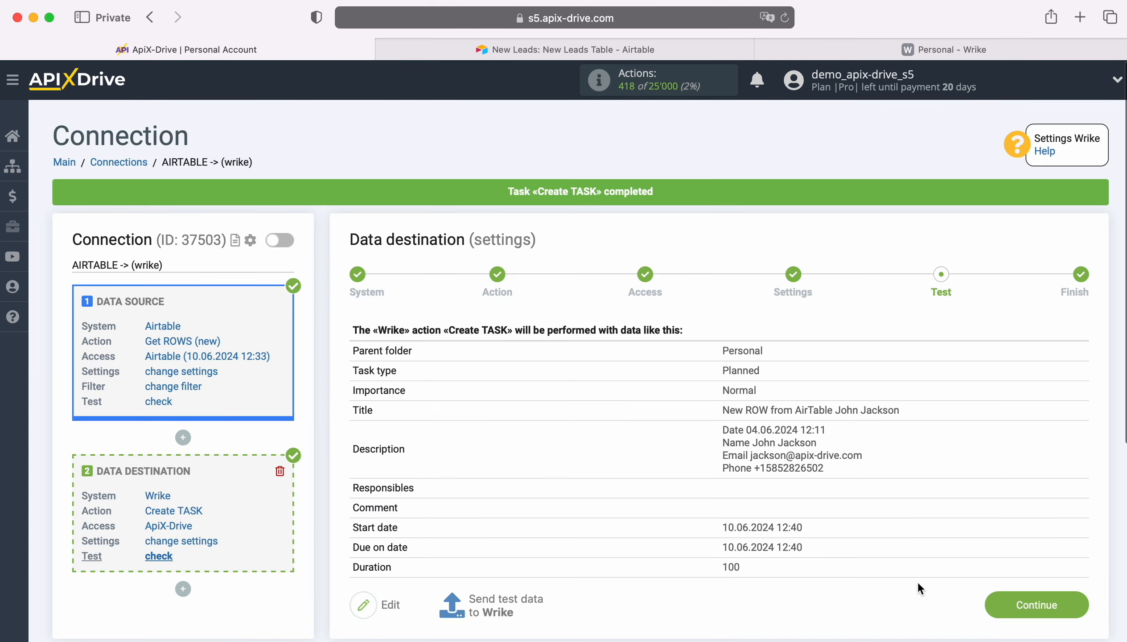
Finish the data destination setup and enable auto-update for the connection.
click(1075, 597)
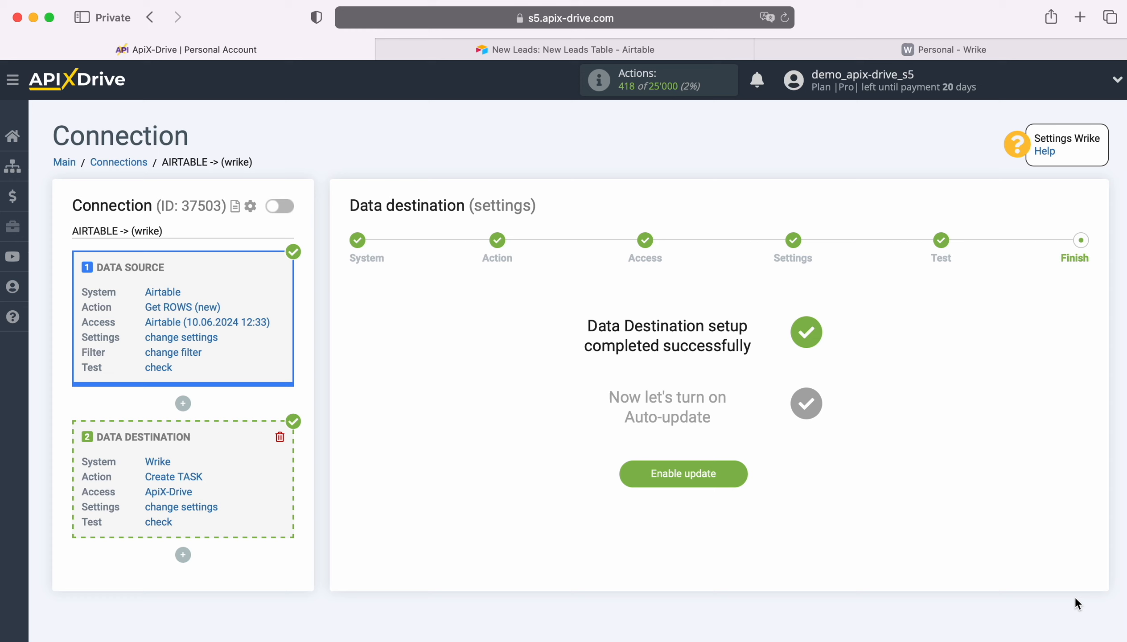
click(738, 463)
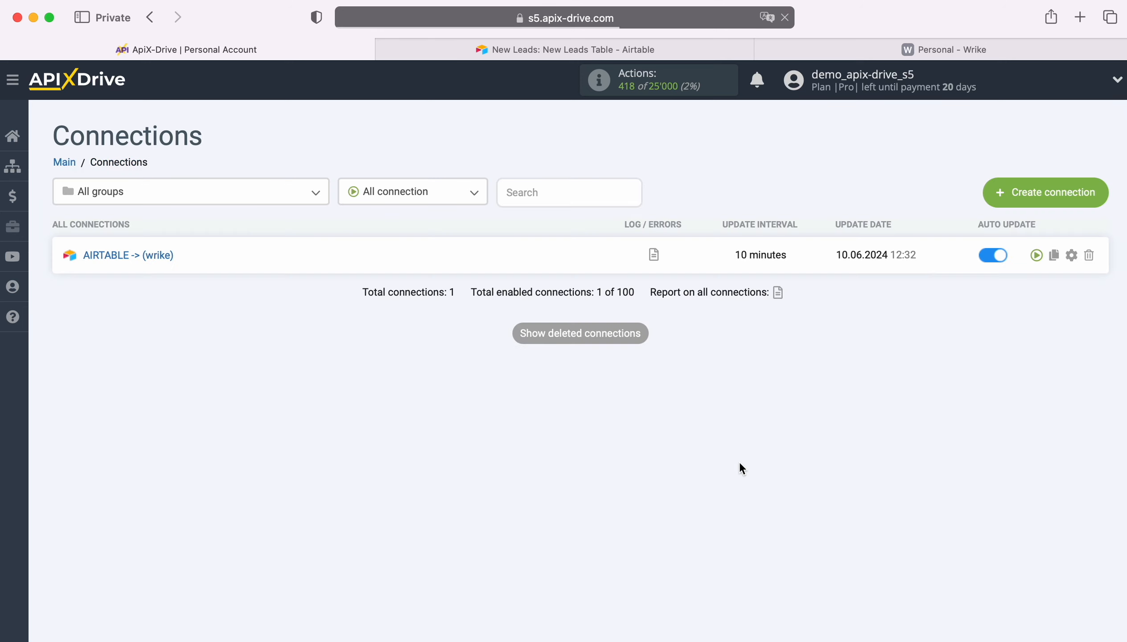
Set the AIRTABLE -> (wrike) connection's update interval to 5 minutes.
click(1072, 255)
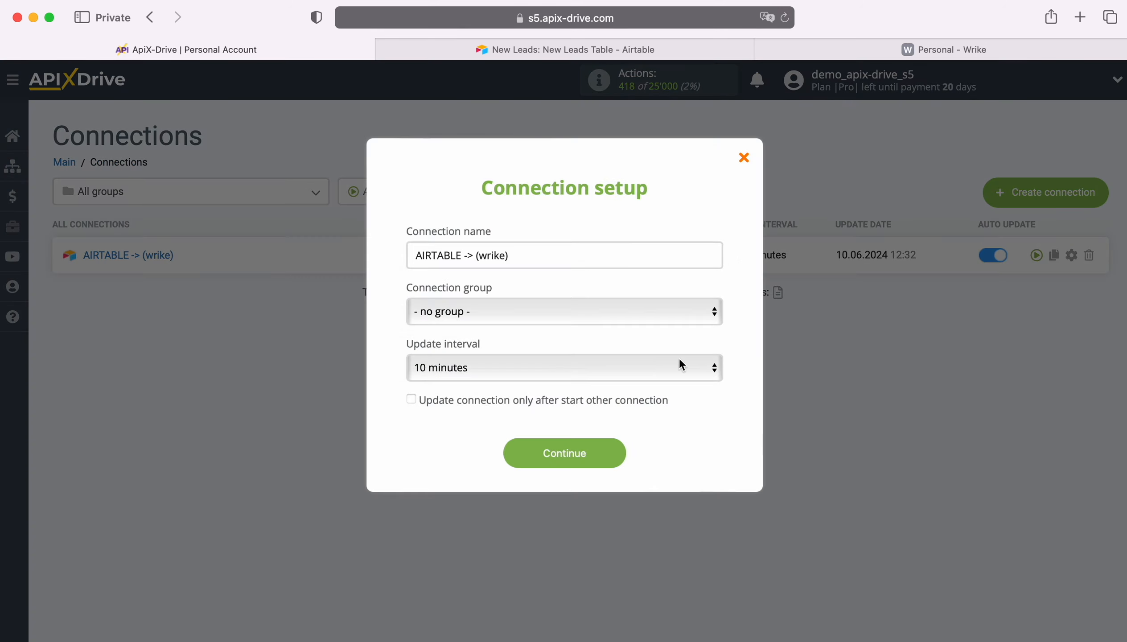
click(612, 371)
click(593, 345)
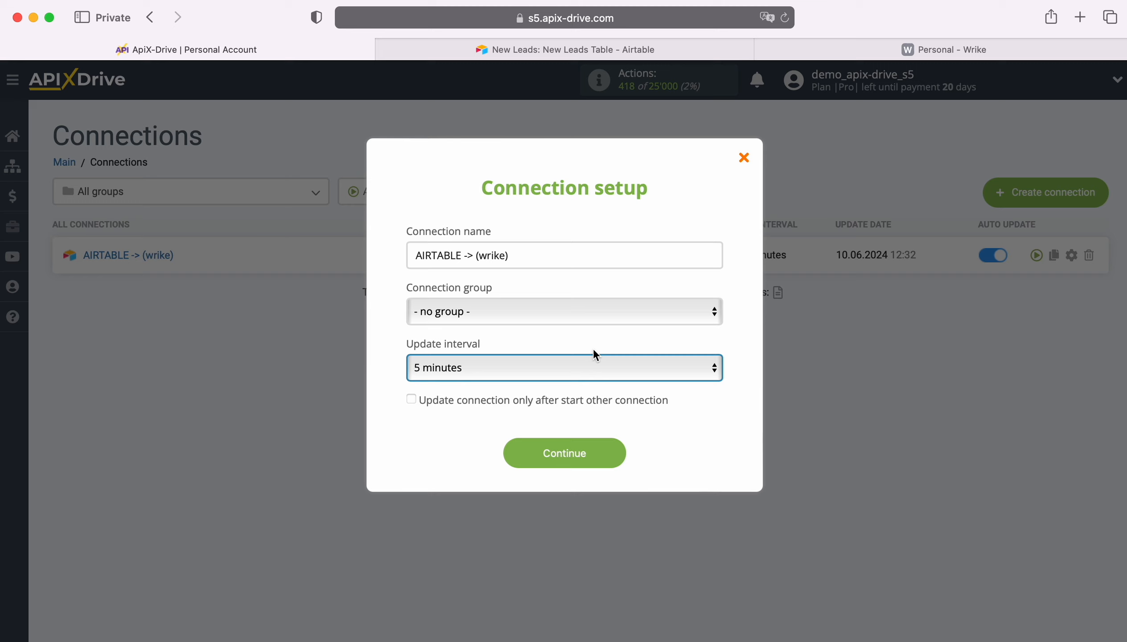
click(615, 452)
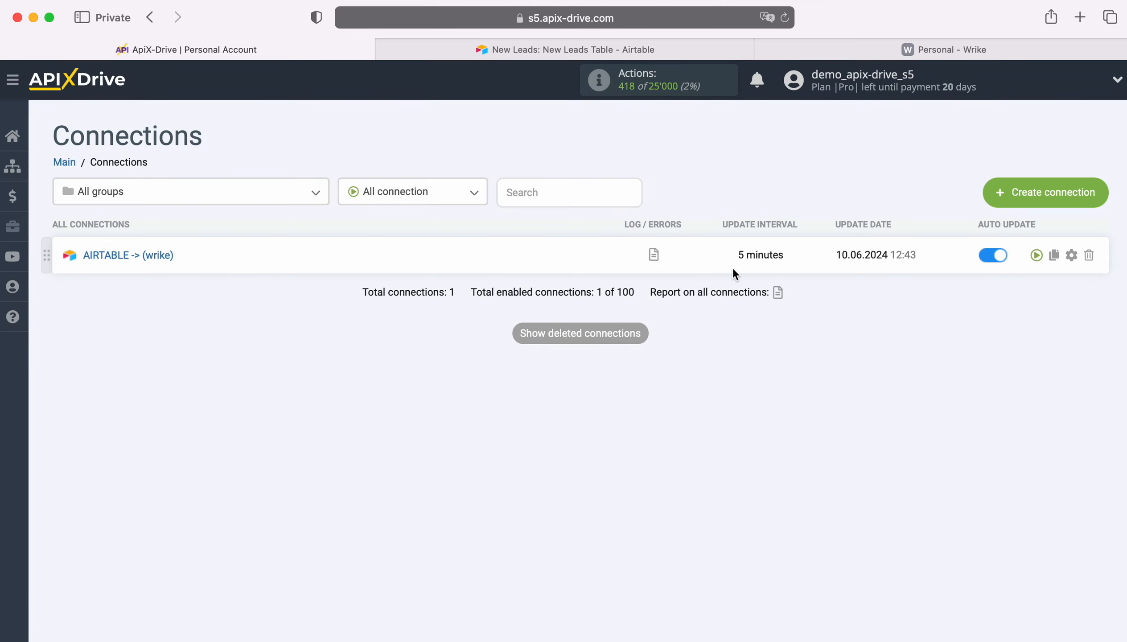